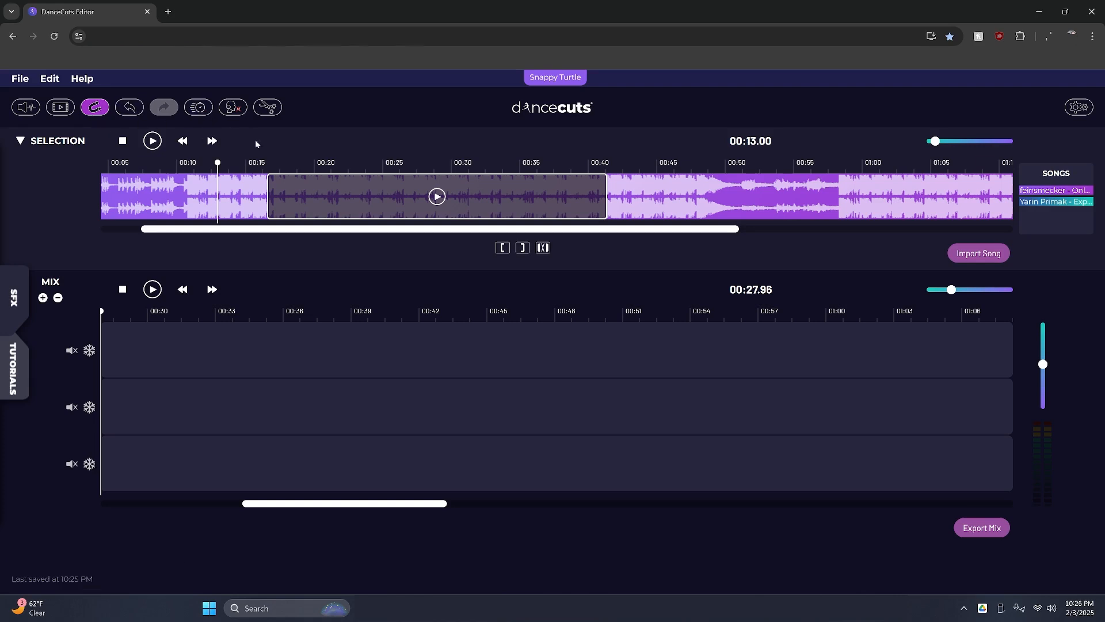
- Place the selected song section as a clip on each of the first two mix tracks, offsetting the second clip to start at about 00:46
{"action": "left_click_drag", "start_coordinate": [219, 168], "coordinate": [267, 165]}
{"action": "left_click_drag", "start_coordinate": [305, 213], "coordinate": [215, 365]}
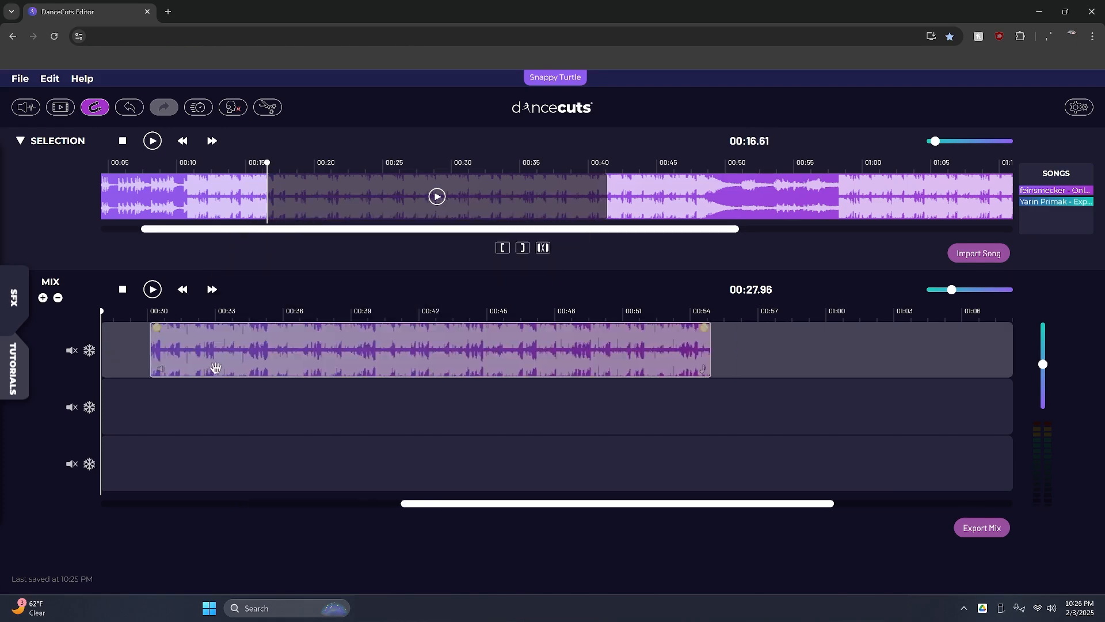
{"action": "left_click_drag", "start_coordinate": [530, 207], "coordinate": [619, 403]}
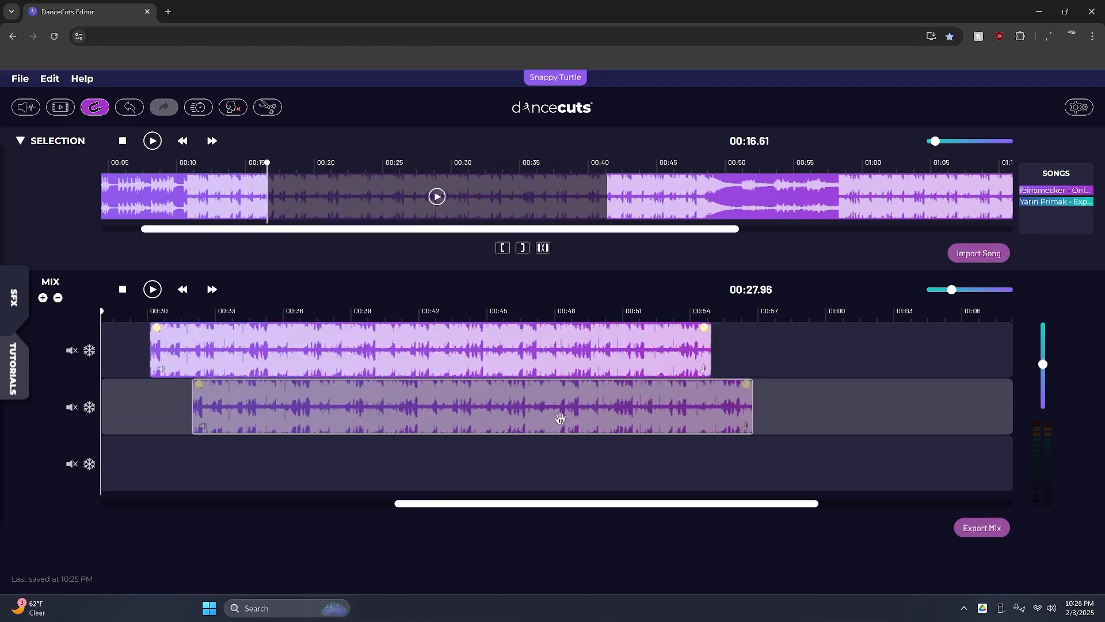
{"action": "left_click_drag", "start_coordinate": [343, 411], "coordinate": [590, 411]}
- With clip snapping off, shift the second-track clip about 1 second earlier and move the mix playhead to the first-track clip's end
{"action": "left_click", "coordinate": [103, 108]}
{"action": "left_click", "coordinate": [102, 109]}
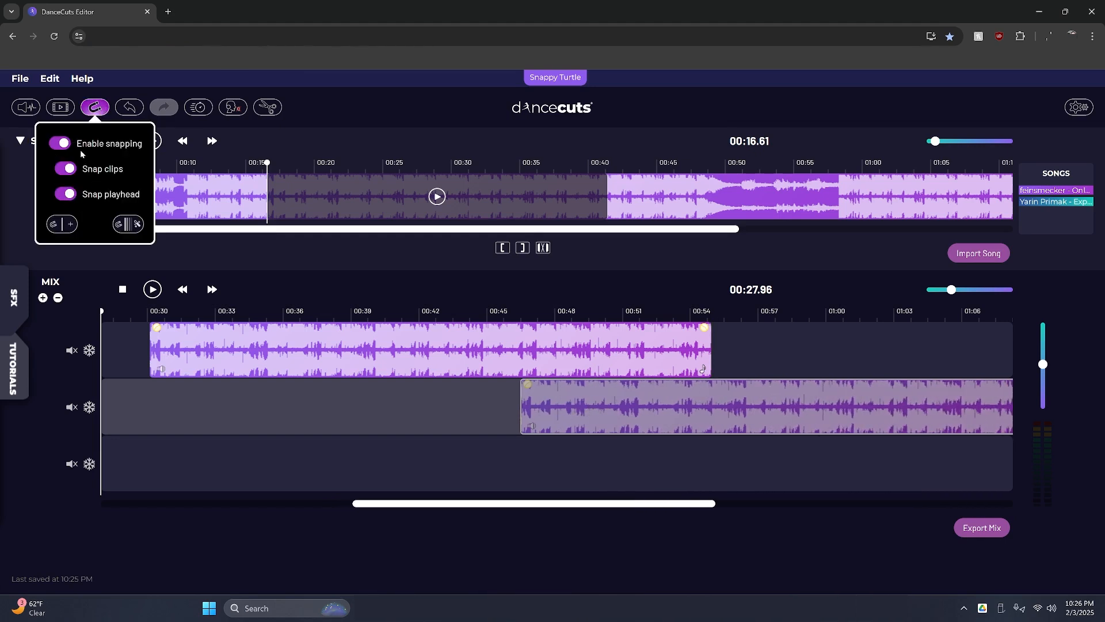
{"action": "left_click", "coordinate": [66, 169]}
{"action": "mouse_move", "coordinate": [580, 409]}
{"action": "left_mouse_down"}
{"action": "mouse_move", "coordinate": [810, 410]}
{"action": "mouse_move", "coordinate": [592, 407]}
{"action": "left_mouse_up"}
{"action": "left_click", "coordinate": [503, 313]}
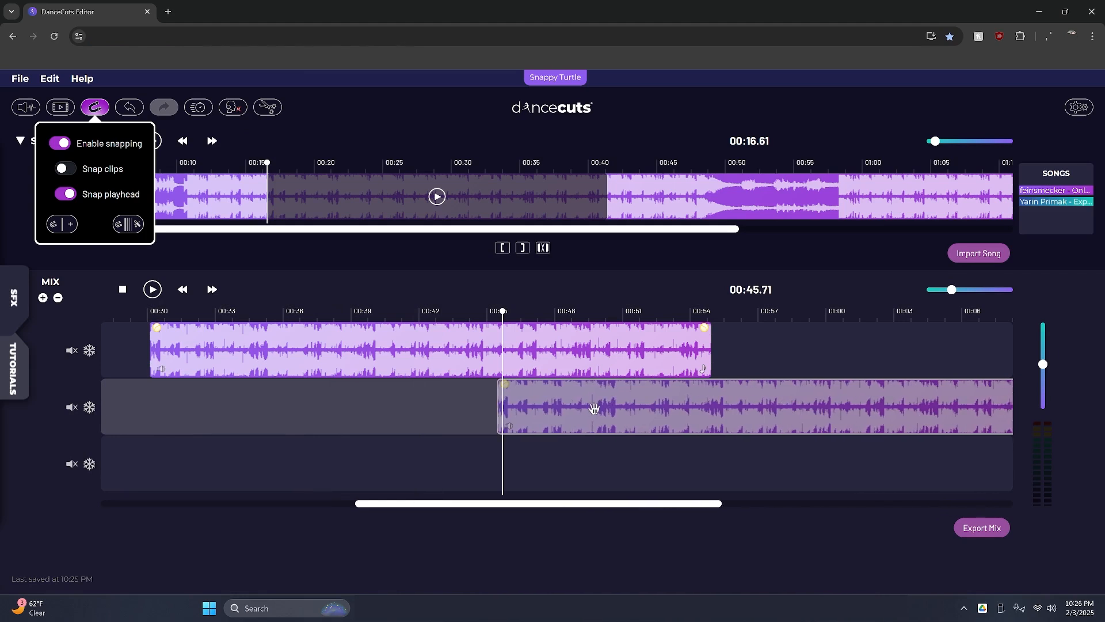
{"action": "left_click_drag", "start_coordinate": [505, 310], "coordinate": [713, 322]}
- With clip snapping on and playhead snapping off, move the mix playhead to 00:44.29 and the second-track clip about 3 seconds forward
{"action": "left_click", "coordinate": [65, 168]}
{"action": "left_click", "coordinate": [67, 194]}
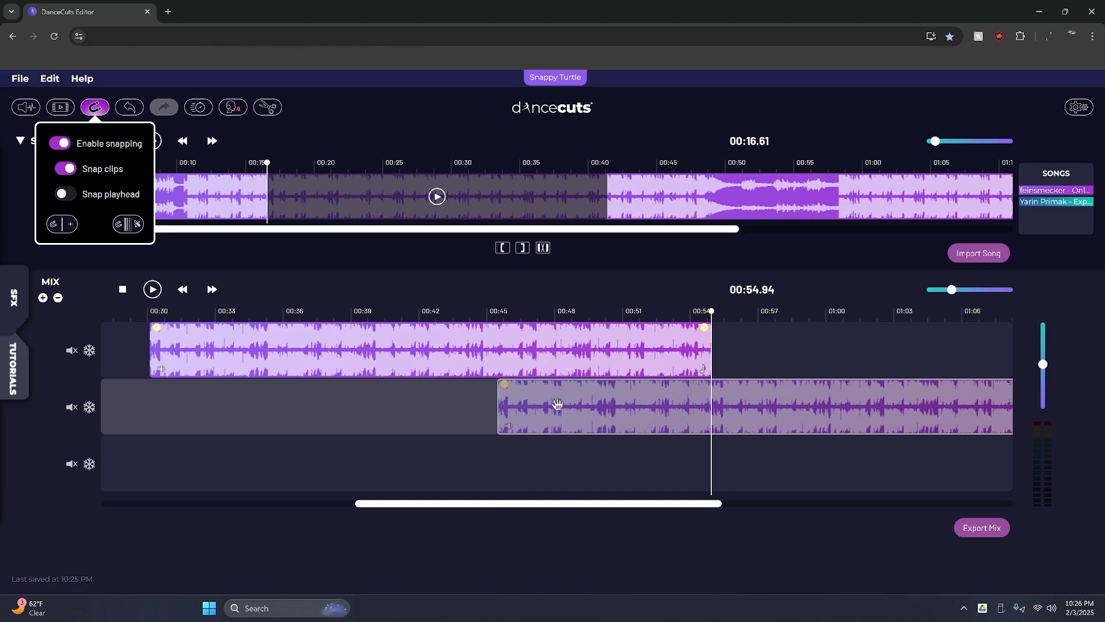
{"action": "left_click_drag", "start_coordinate": [712, 314], "coordinate": [472, 326]}
{"action": "left_click_drag", "start_coordinate": [566, 415], "coordinate": [636, 404]}
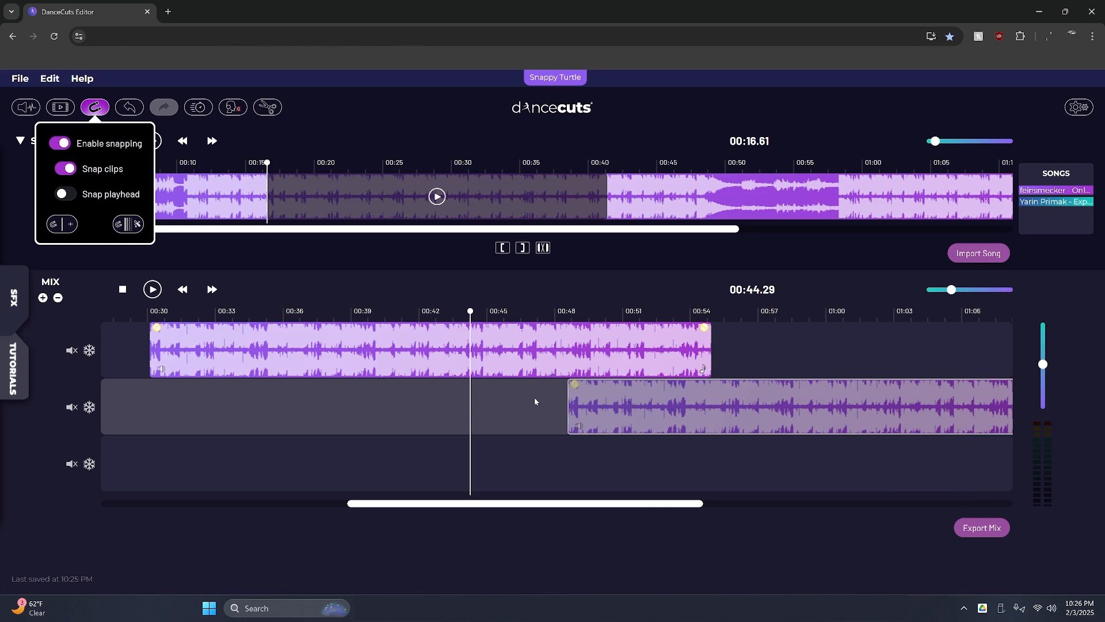
- Re-enable playhead snapping and add a snap point to the first-track clip at 00:36.73
{"action": "left_click", "coordinate": [65, 194]}
{"action": "left_click", "coordinate": [299, 311]}
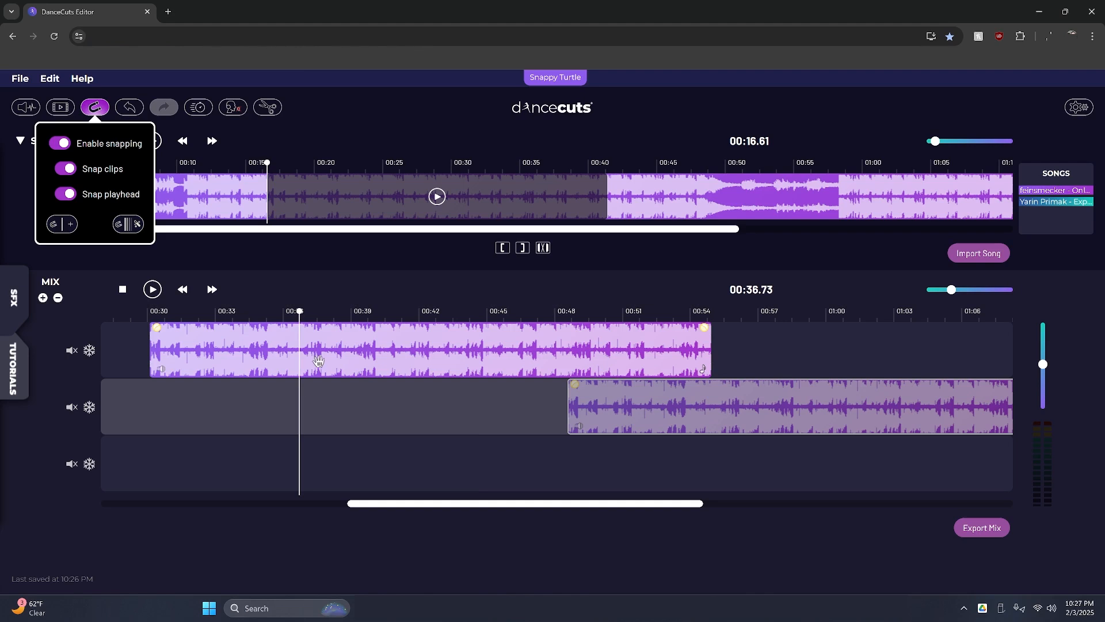
{"action": "left_click", "coordinate": [319, 362]}
{"action": "left_click", "coordinate": [63, 225]}
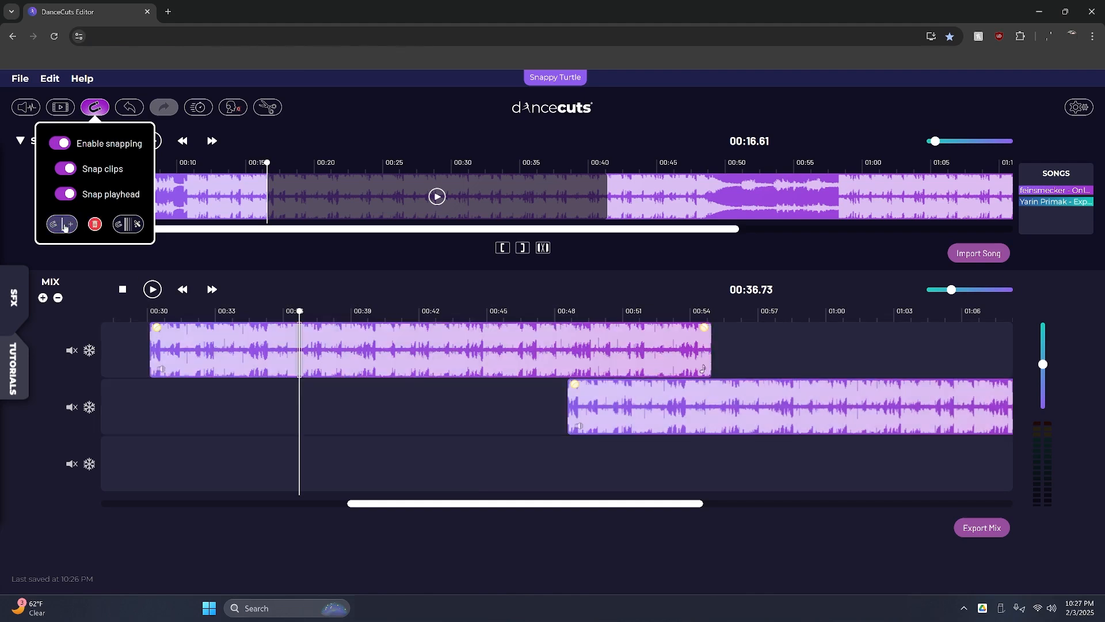
- Shift the first-track clip's snap point about 1 second earlier, delete it and undo the deletion
{"action": "left_click", "coordinate": [353, 312]}
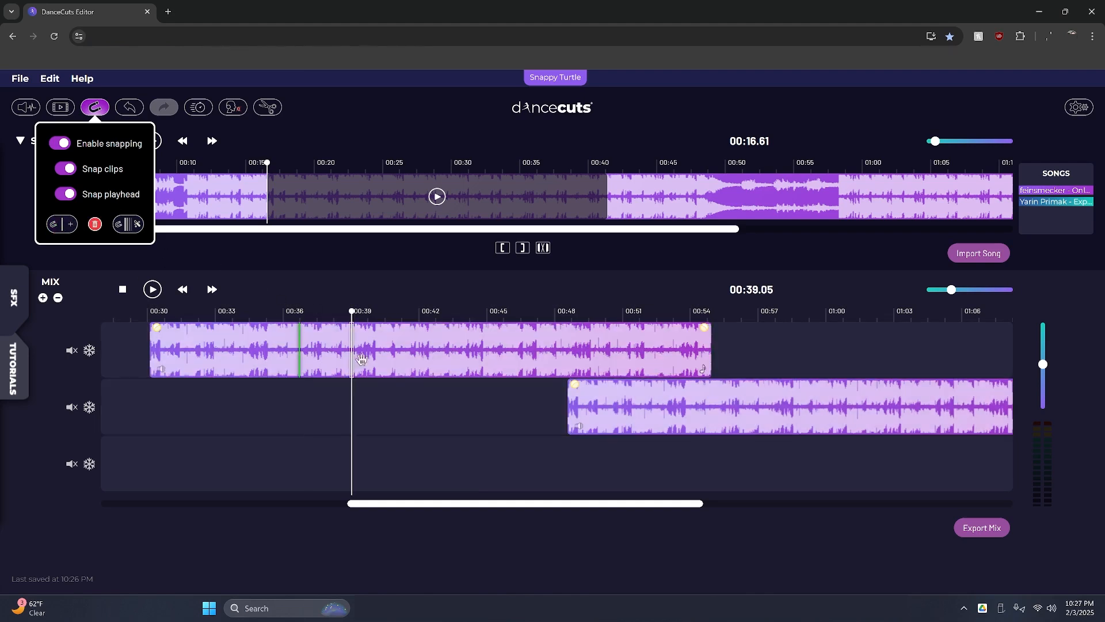
{"action": "mouse_move", "coordinate": [298, 354]}
{"action": "left_mouse_down"}
{"action": "mouse_move", "coordinate": [268, 353]}
{"action": "mouse_move", "coordinate": [277, 353]}
{"action": "left_mouse_up"}
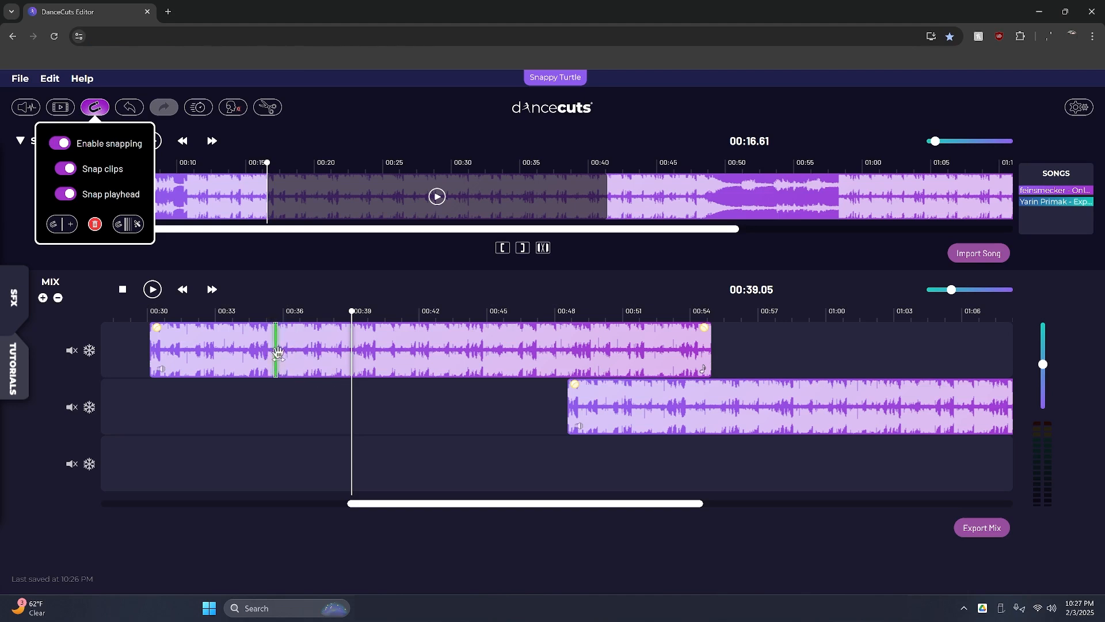
{"action": "key", "text": "Delete"}
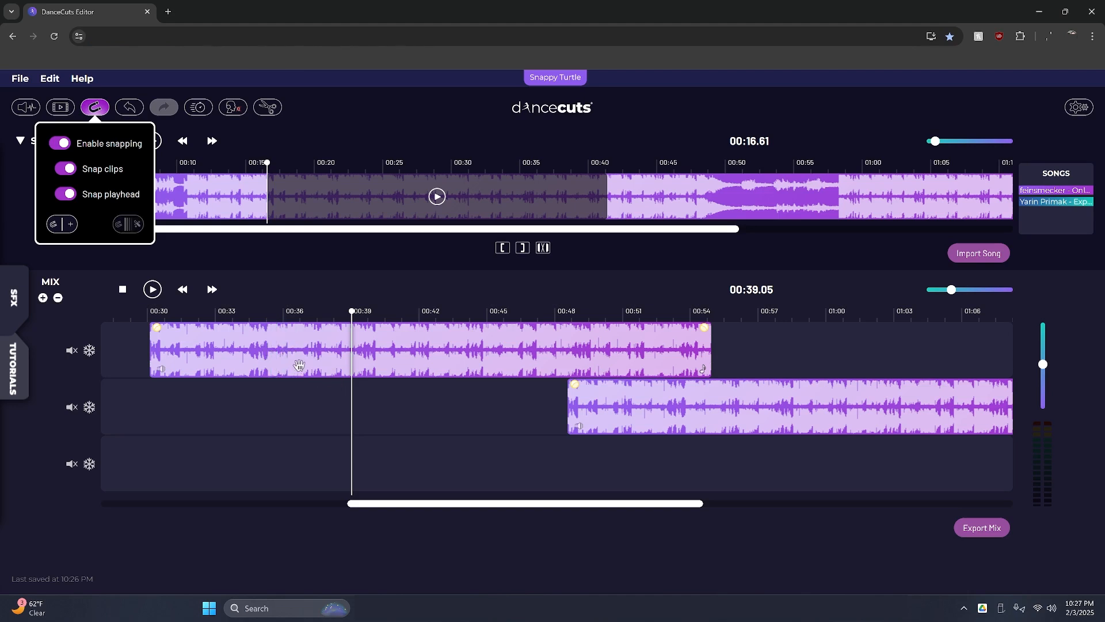
{"action": "key", "text": "ctrl+z"}
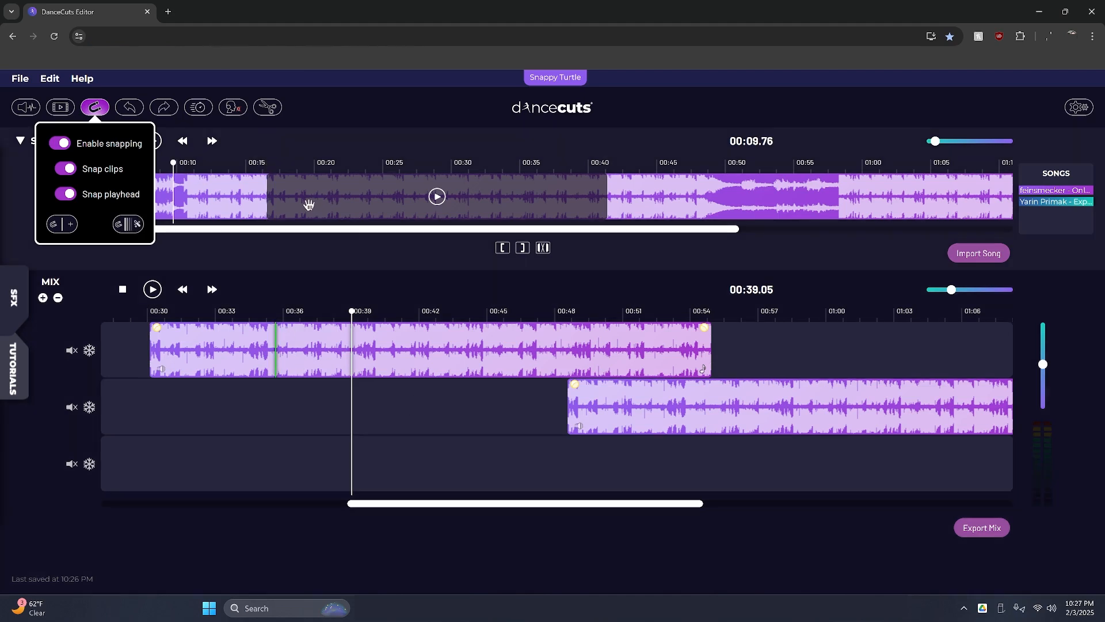
- Move the song's selection window to start at about 00:30 and add snap points on the beat during playback from about 00:10 to 00:20
{"action": "left_click_drag", "start_coordinate": [316, 205], "coordinate": [509, 205]}
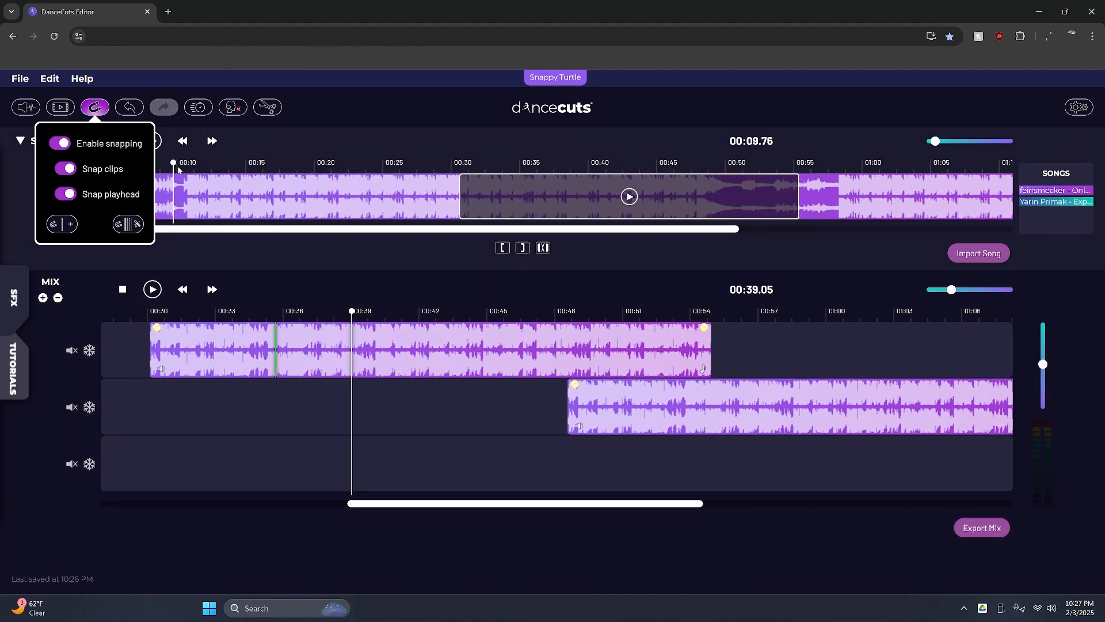
{"action": "left_click_drag", "start_coordinate": [175, 166], "coordinate": [178, 166]}
{"action": "key", "text": "space"}
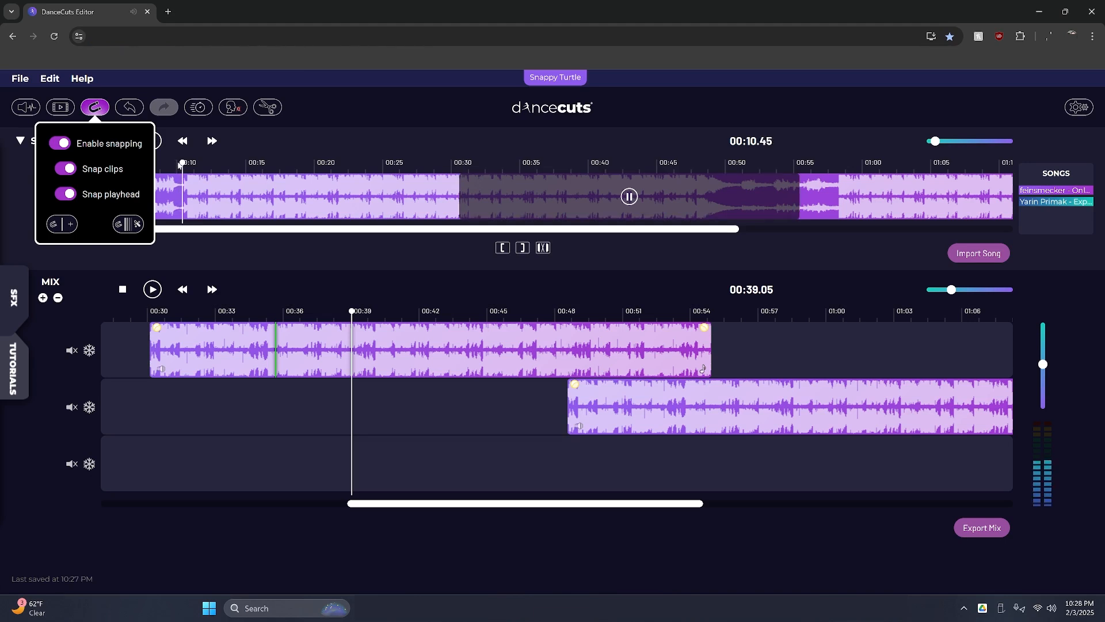
{"action": "key", "text": "m"}
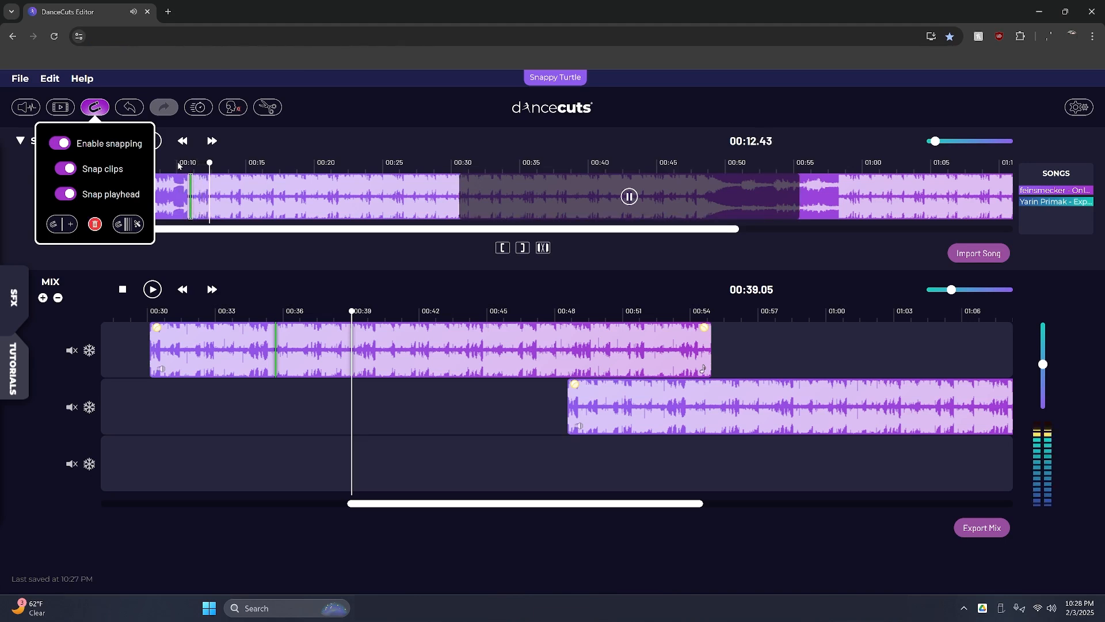
{"action": "key", "text": "m"}
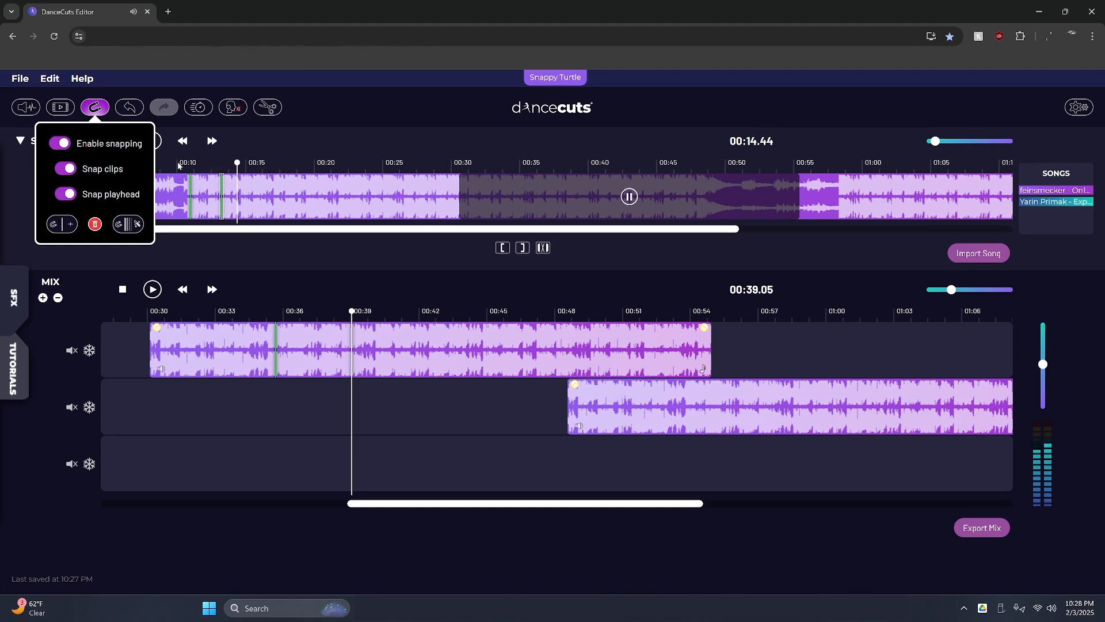
{"action": "key", "text": "m"}
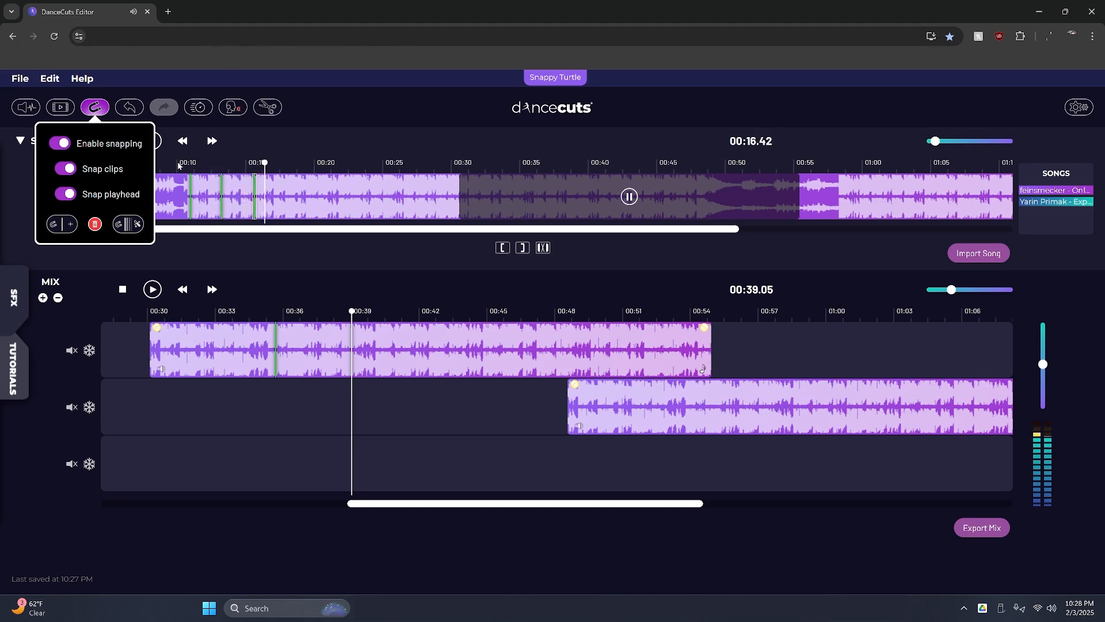
{"action": "key", "text": "m"}
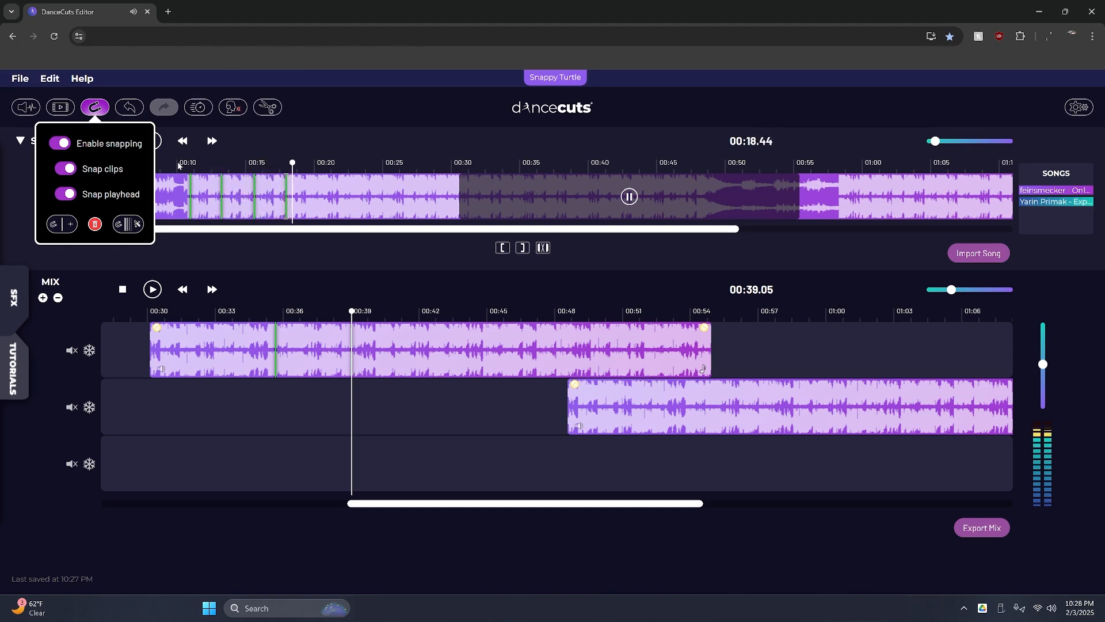
{"action": "key", "text": "m"}
{"action": "key", "text": "m"}
{"action": "key", "text": "space"}
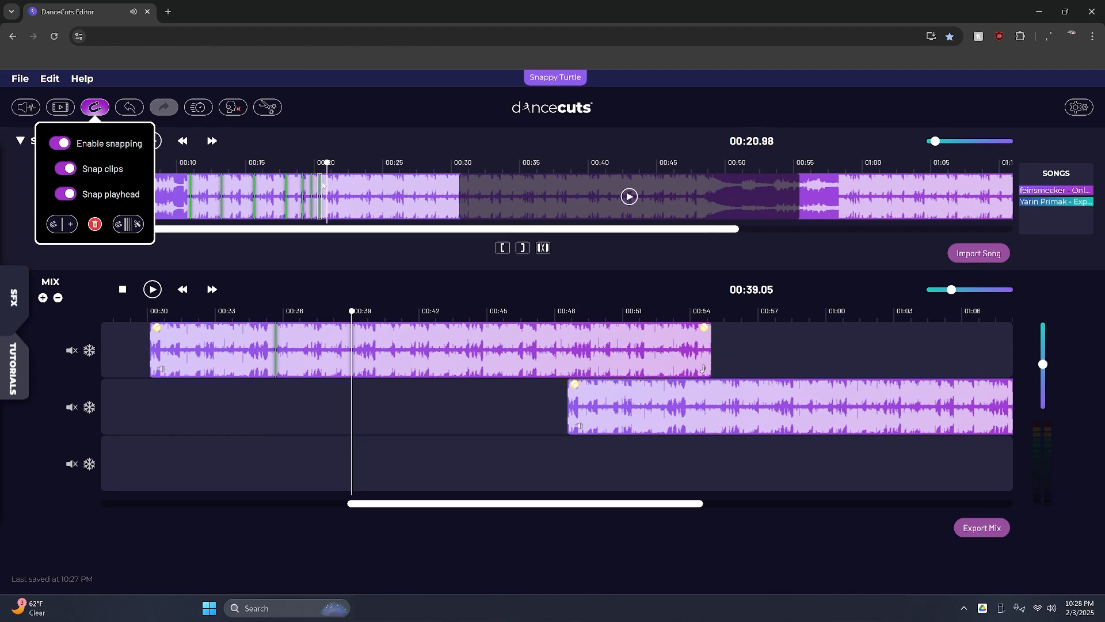
- Fit the song selection to the marked snap points and place that section on the second mix track, ending at 00:39.05
{"action": "left_click_drag", "start_coordinate": [514, 201], "coordinate": [241, 208]}
{"action": "left_click_drag", "start_coordinate": [521, 203], "coordinate": [331, 419]}
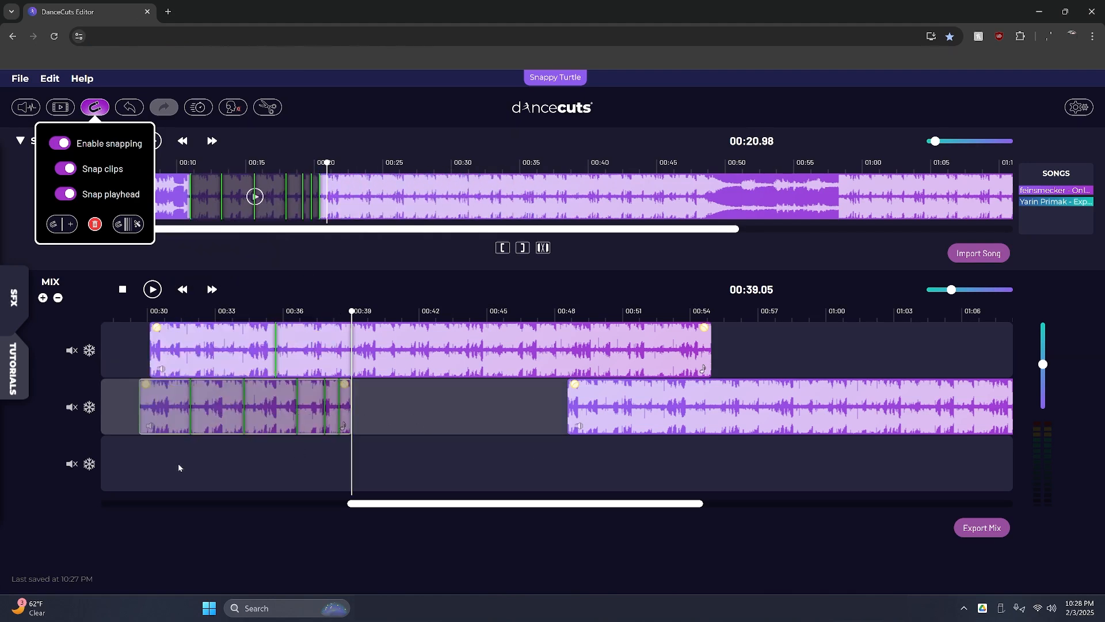
- Select all clips in the mix and delete them
{"action": "left_click", "coordinate": [249, 464]}
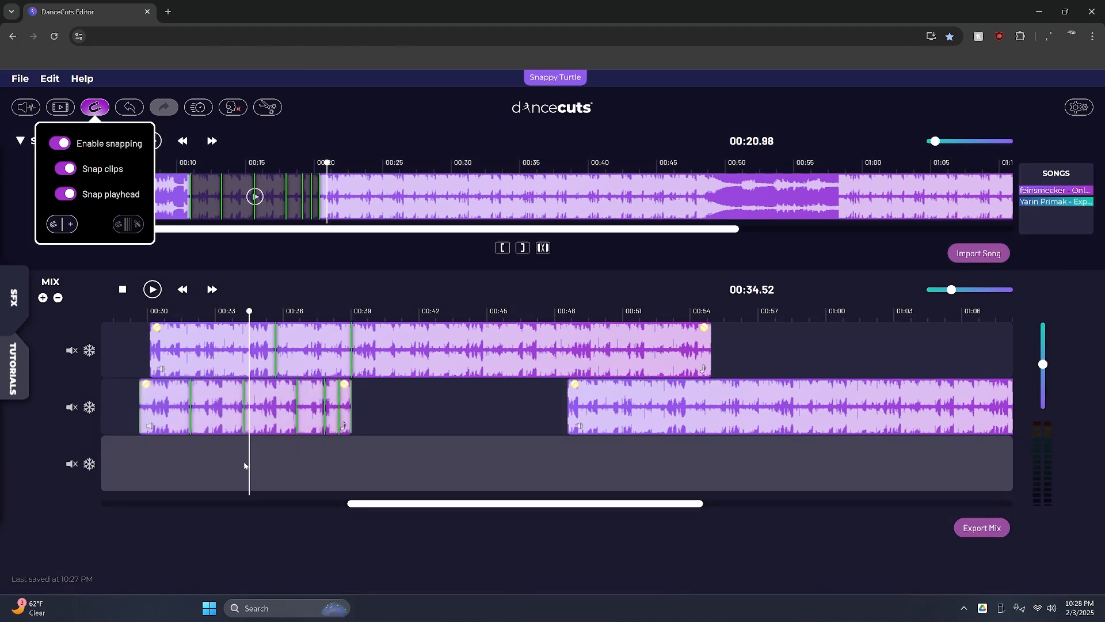
{"action": "left_click_drag", "start_coordinate": [197, 462], "coordinate": [650, 370]}
{"action": "key", "text": "Delete"}
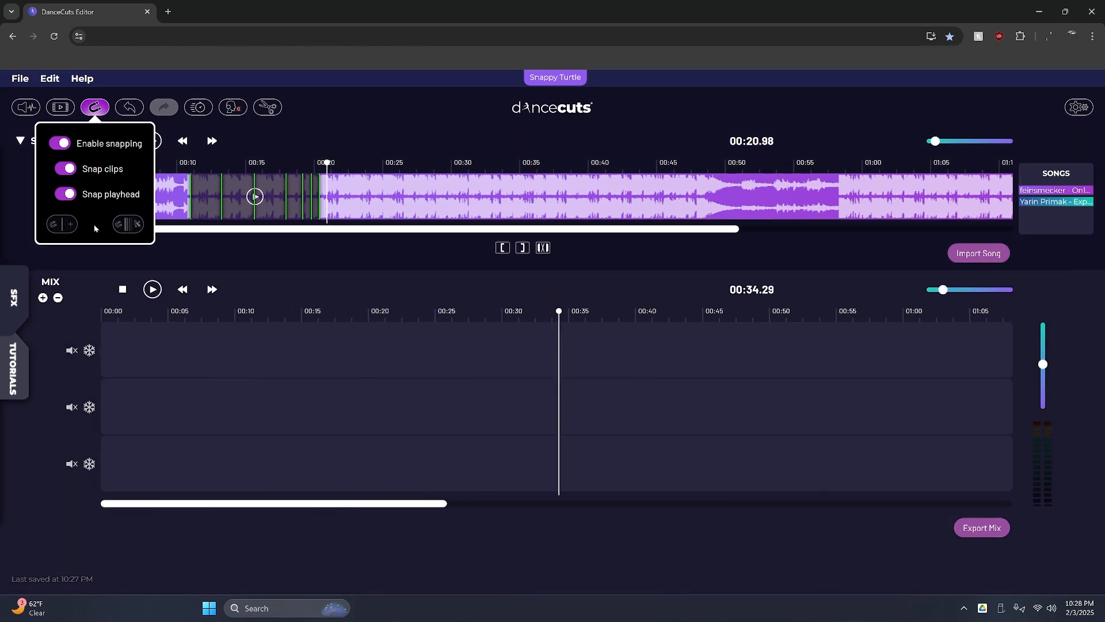
- Clear all snap points from the first song, "Only One Me"
{"action": "left_click", "coordinate": [419, 202]}
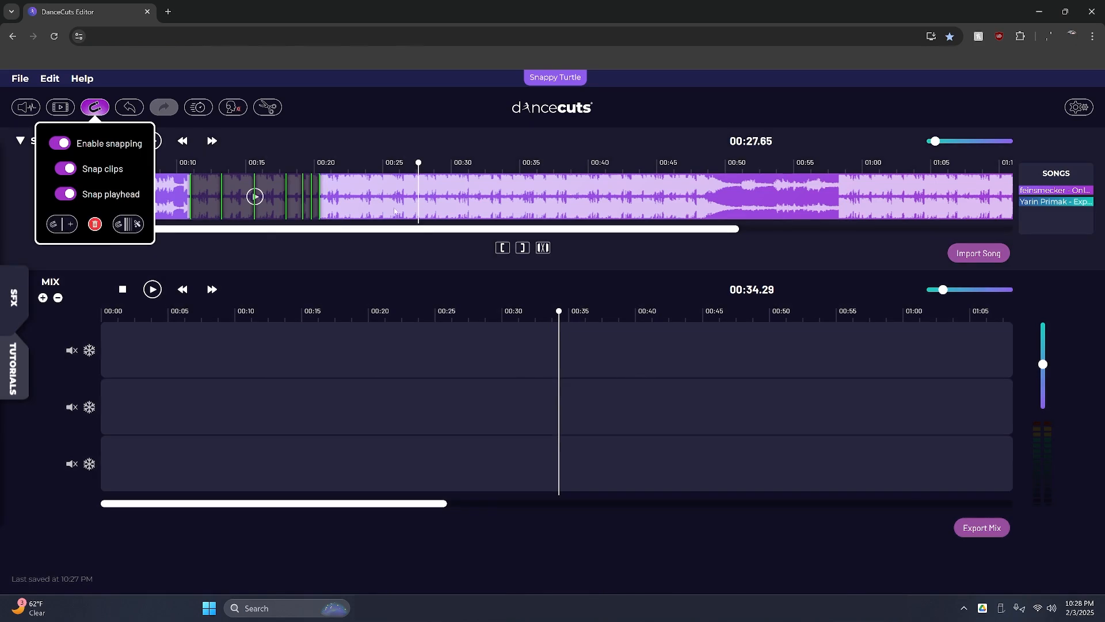
{"action": "left_click", "coordinate": [96, 225]}
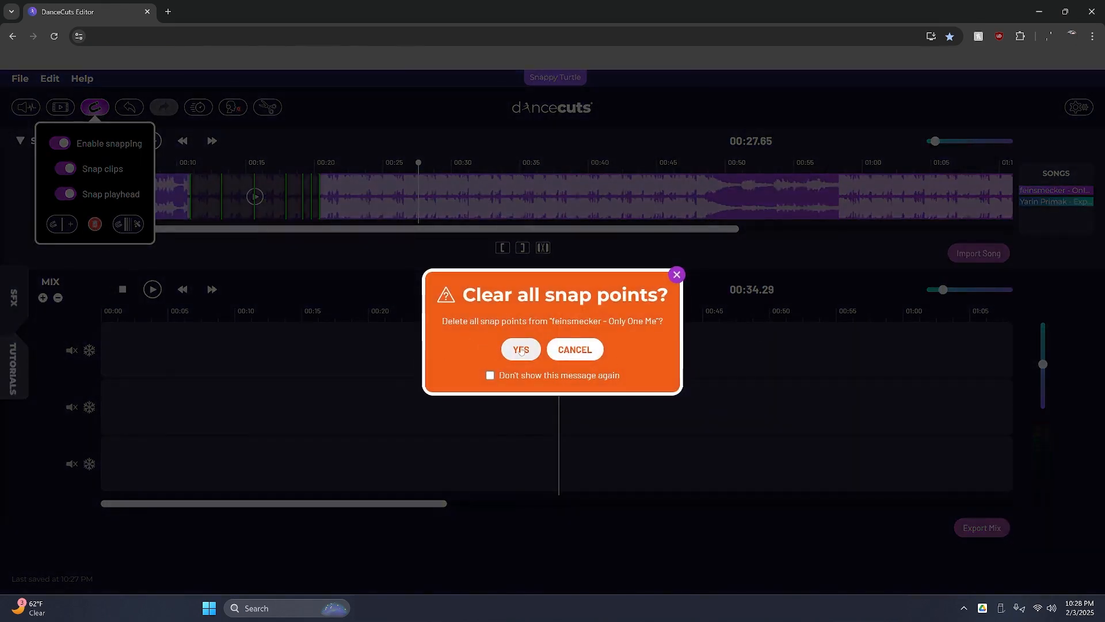
{"action": "left_click", "coordinate": [521, 350]}
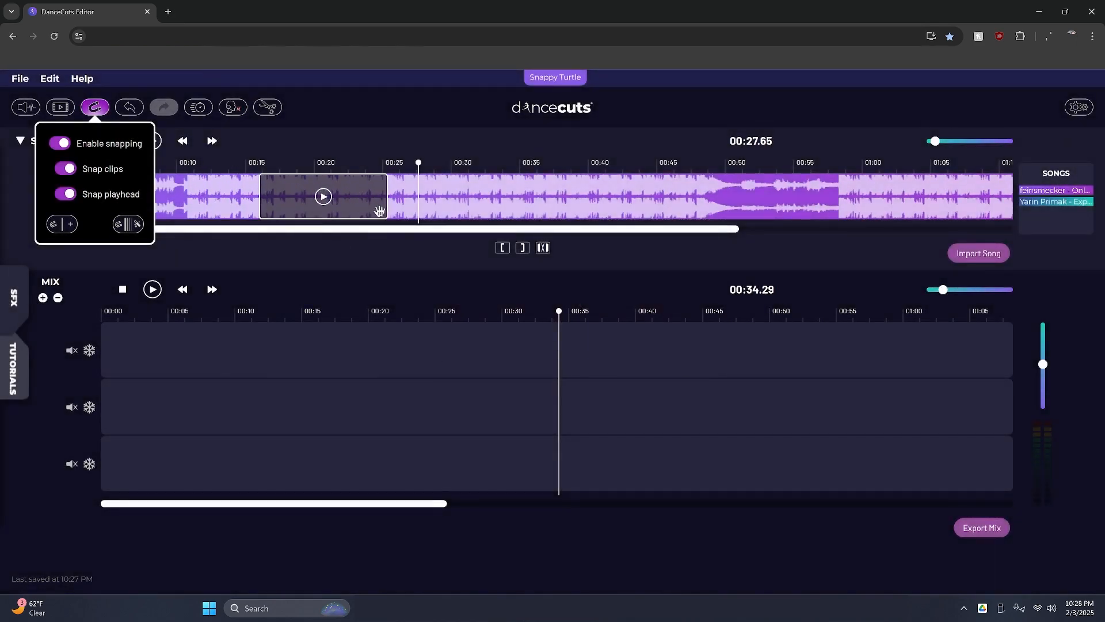
- Move the song's selection window to about 00:37 and generate automatic snap points across the song at half-note sensitivity
{"action": "left_click_drag", "start_coordinate": [662, 212], "coordinate": [663, 213]}
{"action": "left_click", "coordinate": [268, 204]}
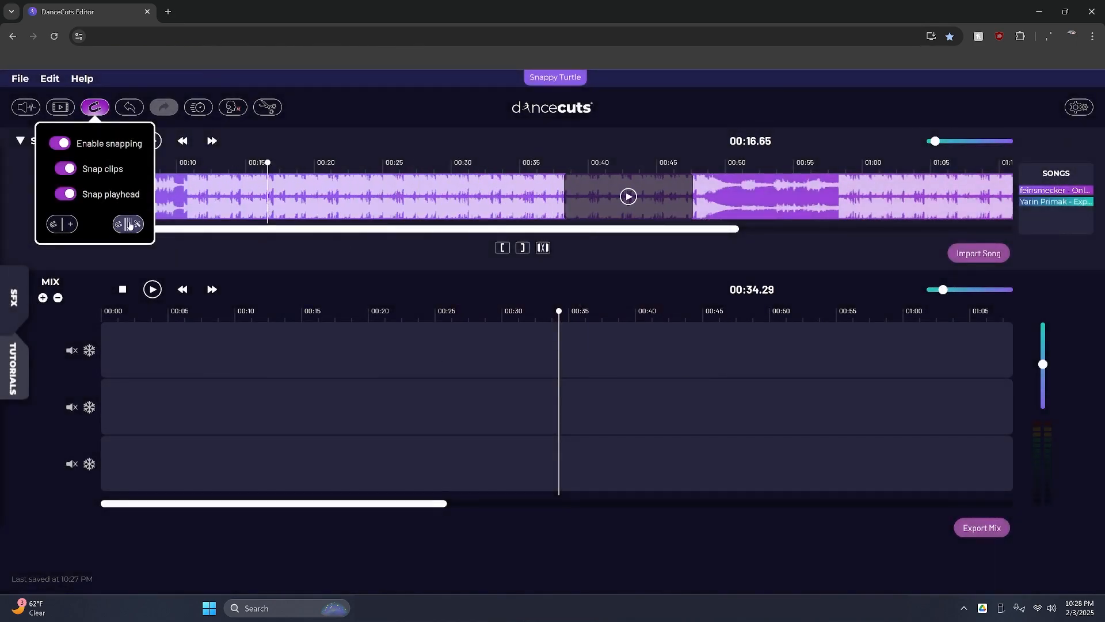
{"action": "left_click", "coordinate": [130, 224]}
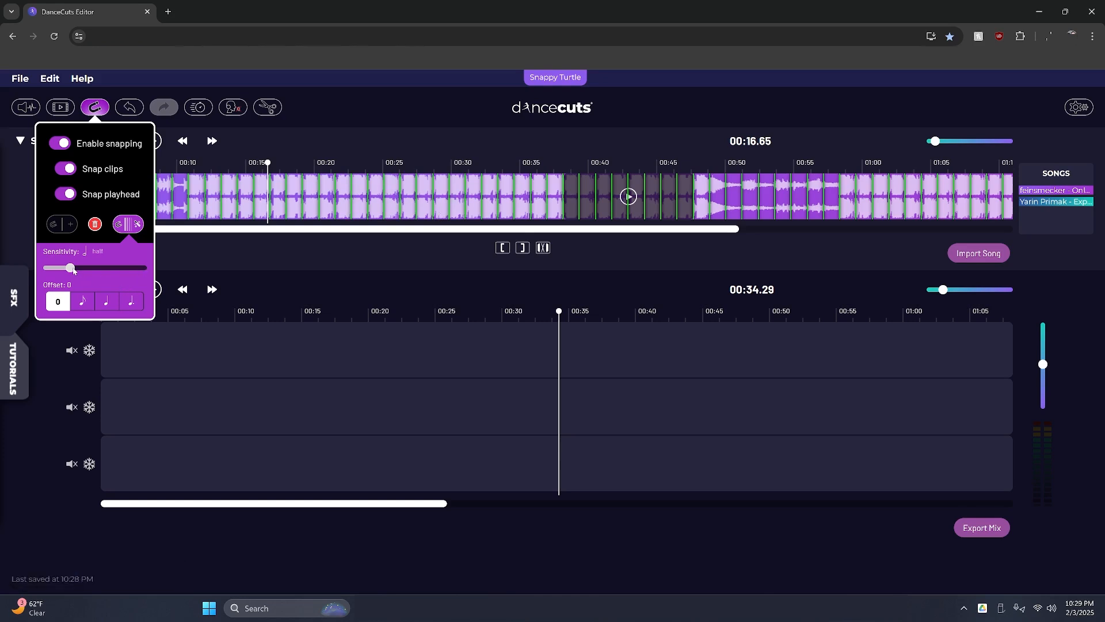
{"action": "mouse_move", "coordinate": [70, 268]}
{"action": "left_mouse_down"}
{"action": "mouse_move", "coordinate": [96, 269]}
{"action": "mouse_move", "coordinate": [54, 270]}
{"action": "mouse_move", "coordinate": [69, 269]}
{"action": "left_mouse_up"}
- Play the song from 00:09.97 to check the generated snap points against the beat
{"action": "left_click", "coordinate": [184, 166]}
{"action": "left_click_drag", "start_coordinate": [184, 166], "coordinate": [176, 167]}
{"action": "left_click_drag", "start_coordinate": [935, 144], "coordinate": [950, 144]}
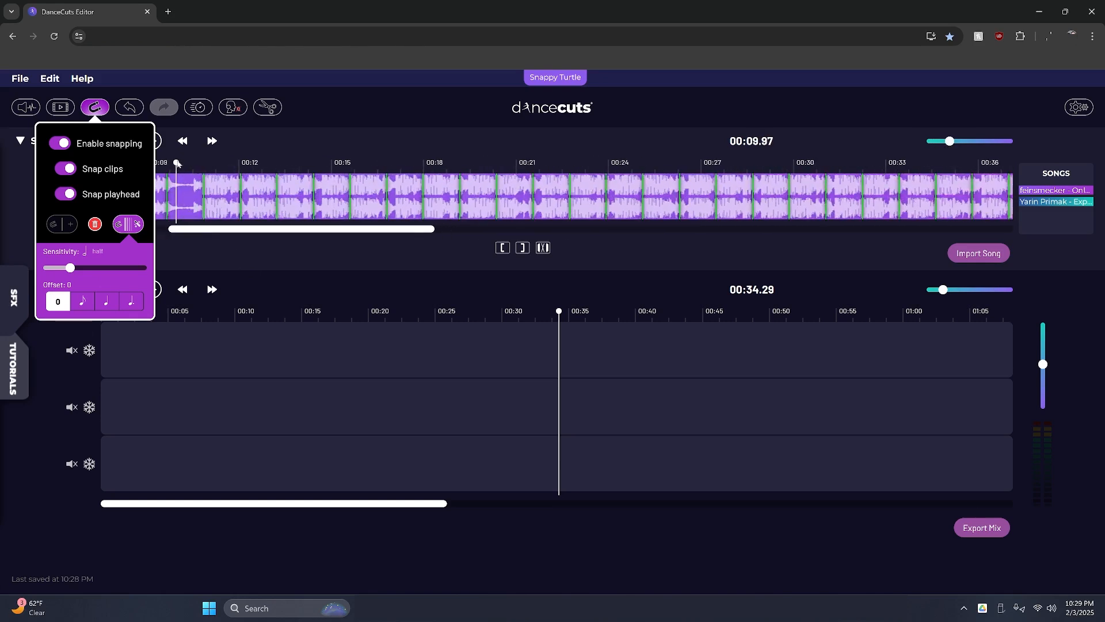
{"action": "key", "text": "space"}
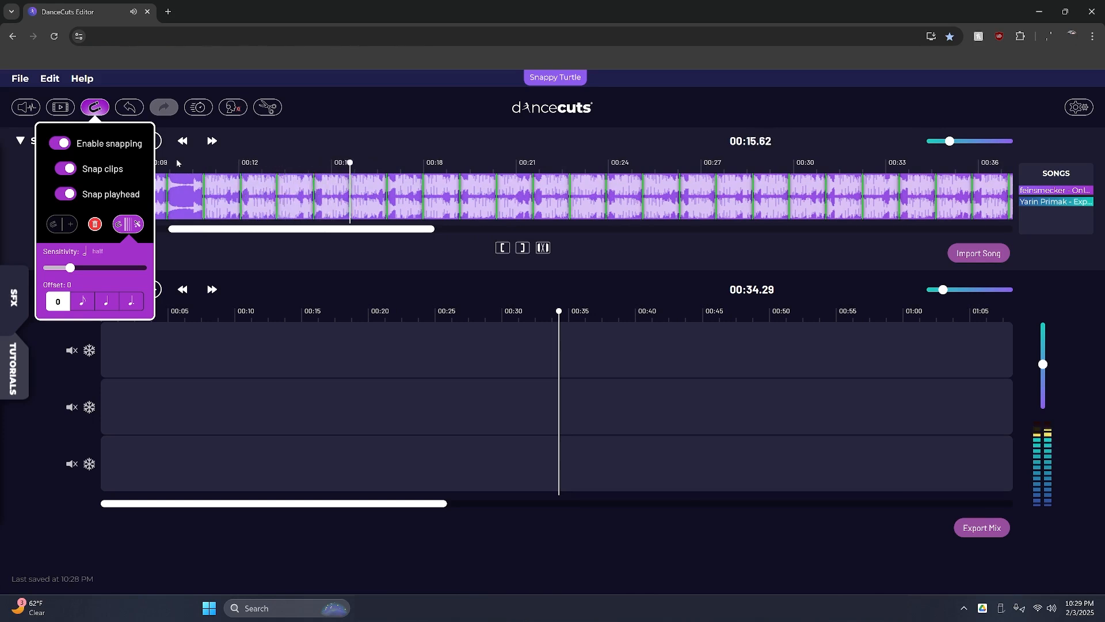
{"action": "key", "text": "space"}
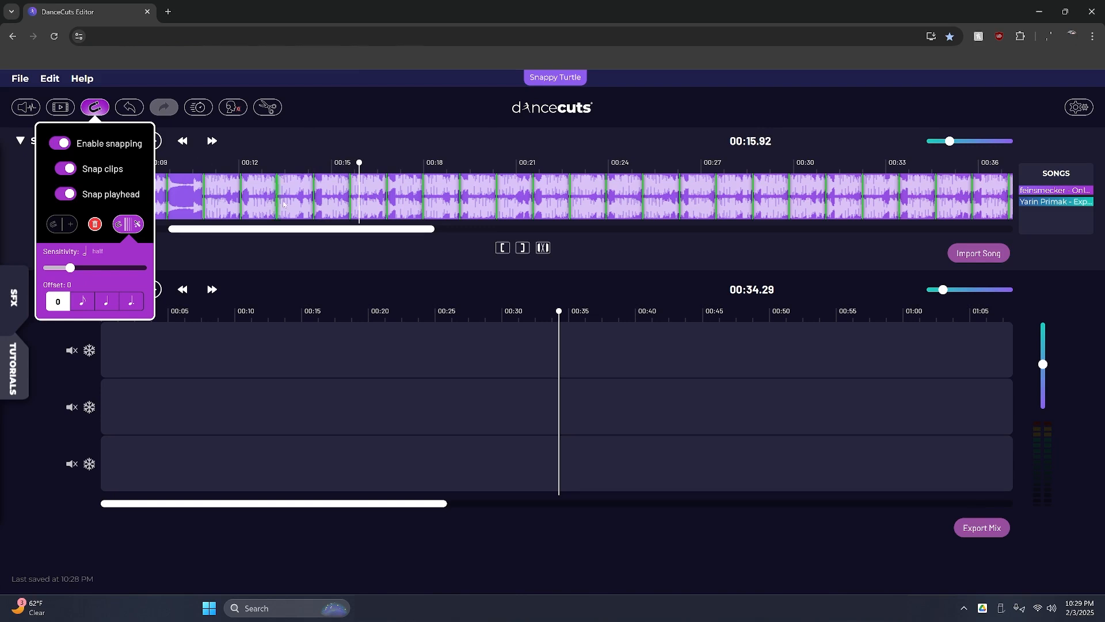
{"action": "left_click_drag", "start_coordinate": [951, 141], "coordinate": [937, 141]}
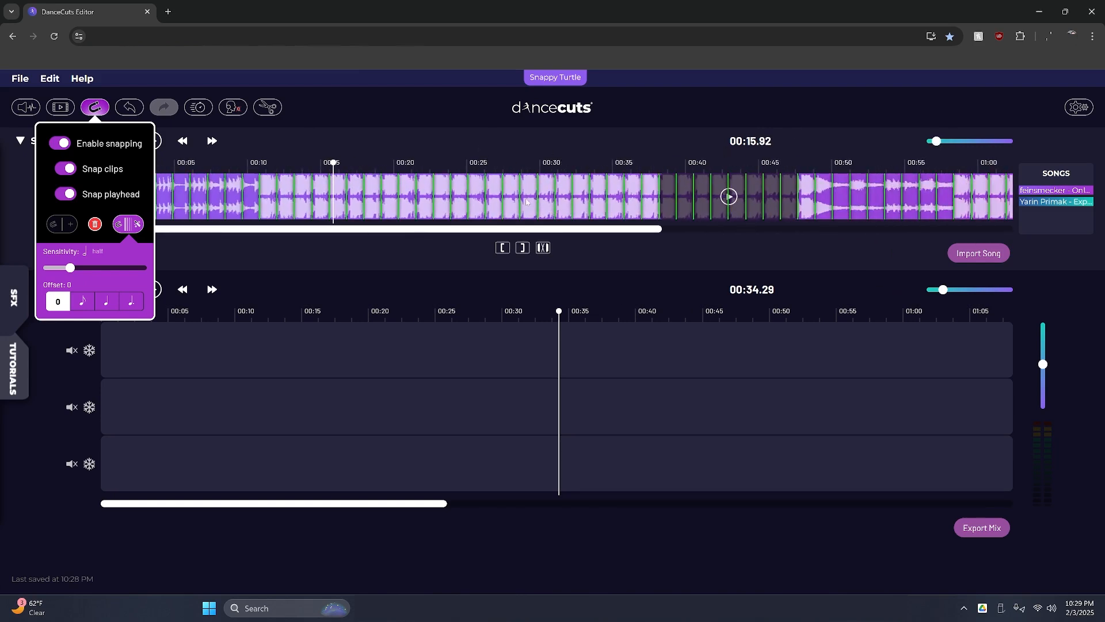
- Switch to the second song and generate automatic snap points for it at whole-note sensitivity
{"action": "left_click", "coordinate": [1049, 202]}
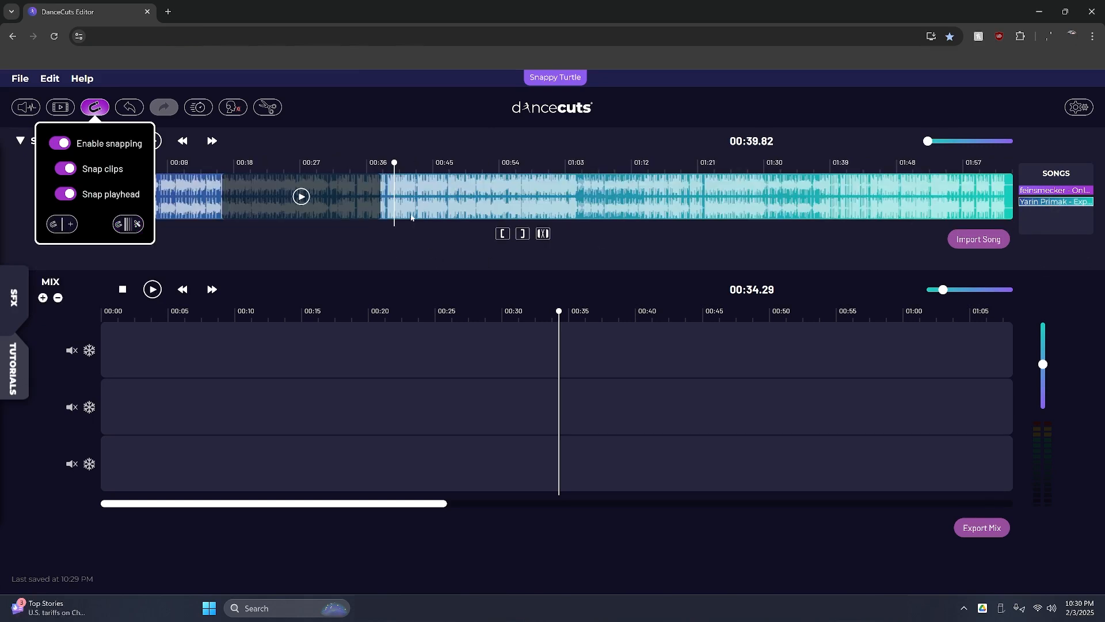
{"action": "left_click", "coordinate": [314, 208]}
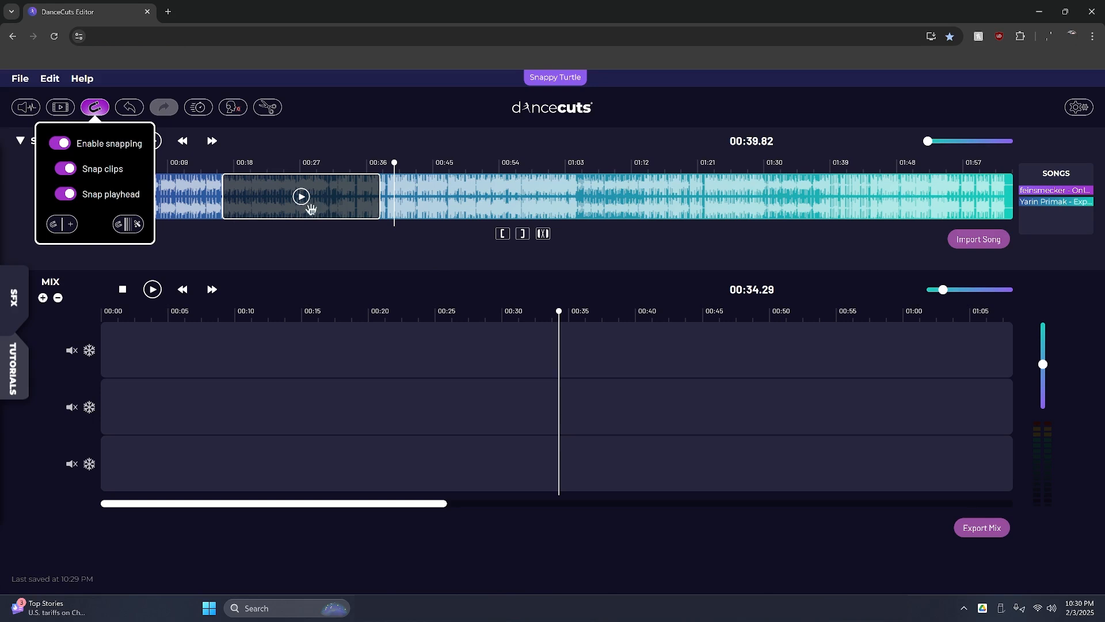
{"action": "left_click", "coordinate": [128, 224]}
- Play the second song from about 00:39 to compare its whole-note snap points with the beat
{"action": "left_click_drag", "start_coordinate": [927, 141], "coordinate": [959, 141]}
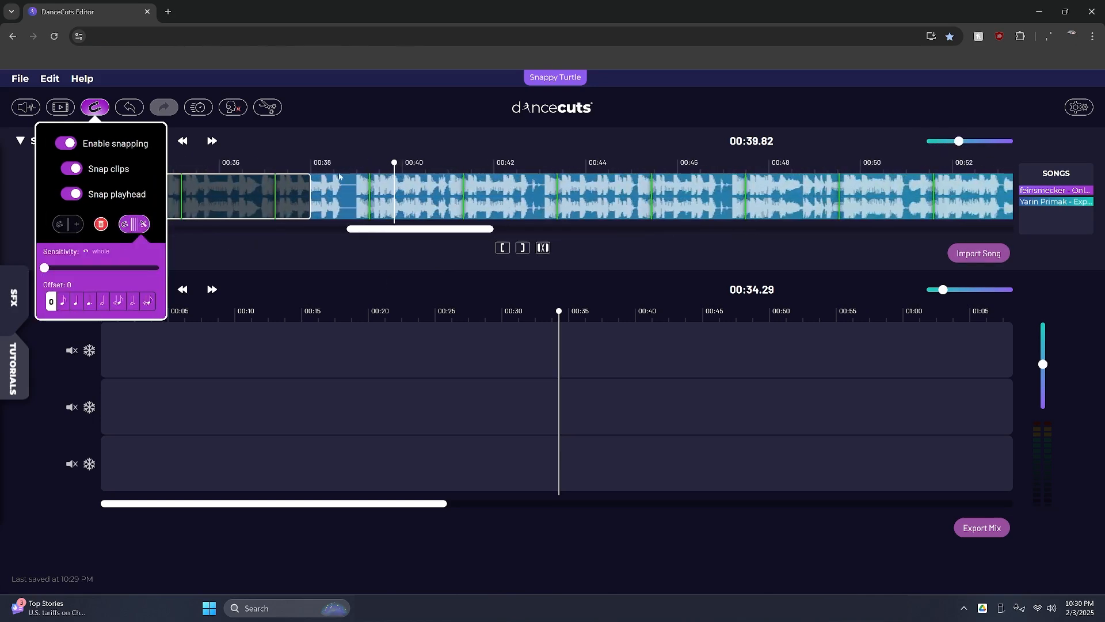
{"action": "left_click", "coordinate": [346, 170]}
{"action": "key", "text": "space"}
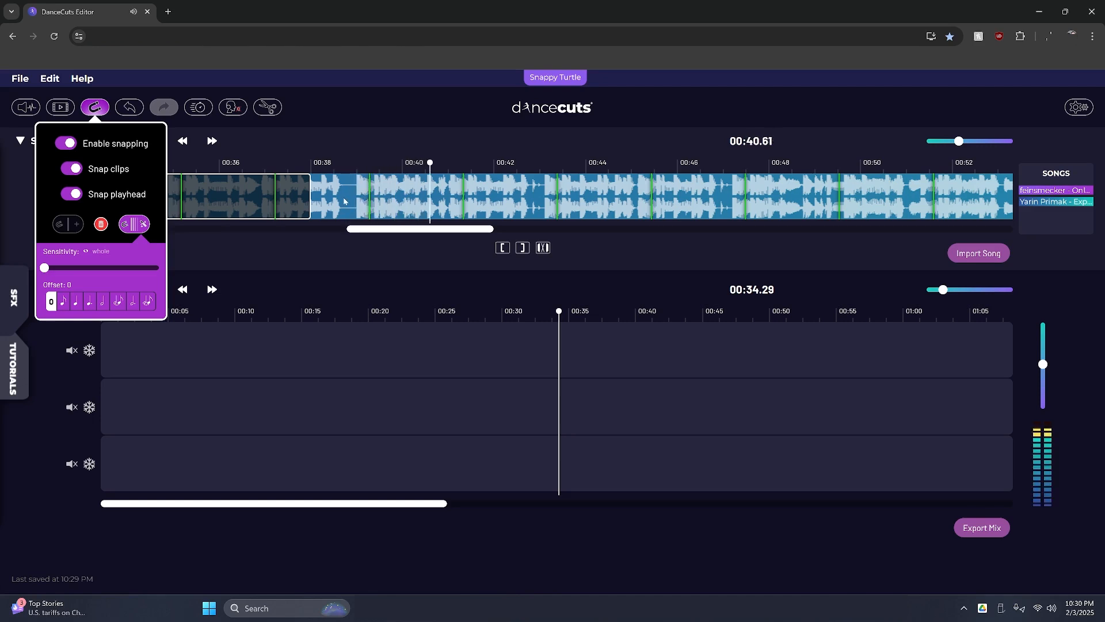
{"action": "key", "text": "space"}
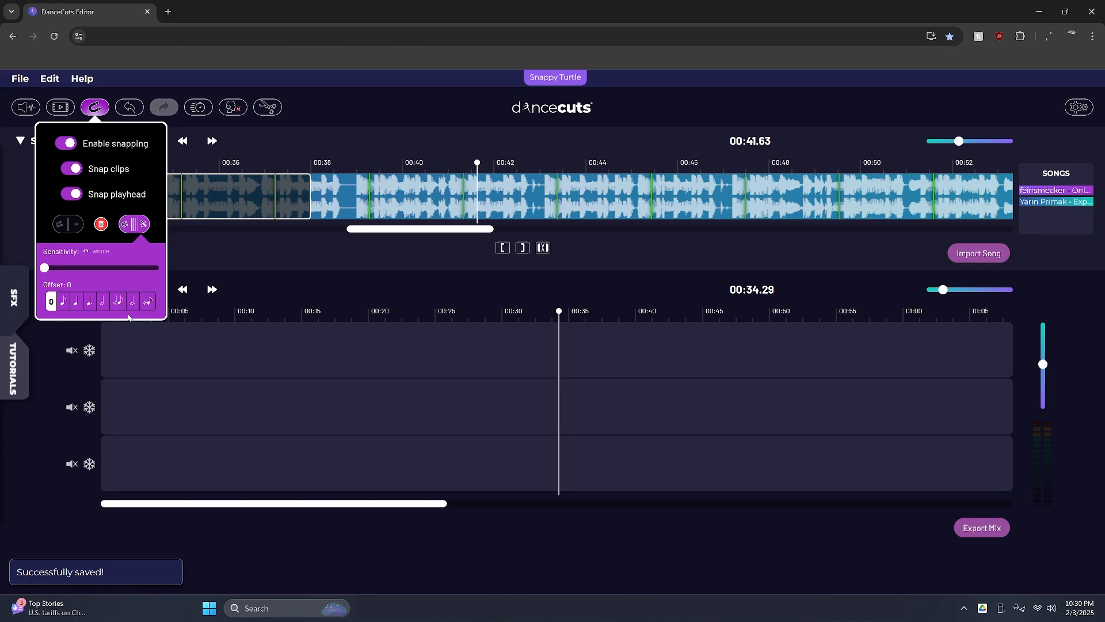
- Offset the second song's snap points by an eighth note (0.5), trying quarter-note sensitivity and ending at half-note sensitivity
{"action": "left_click", "coordinate": [62, 302]}
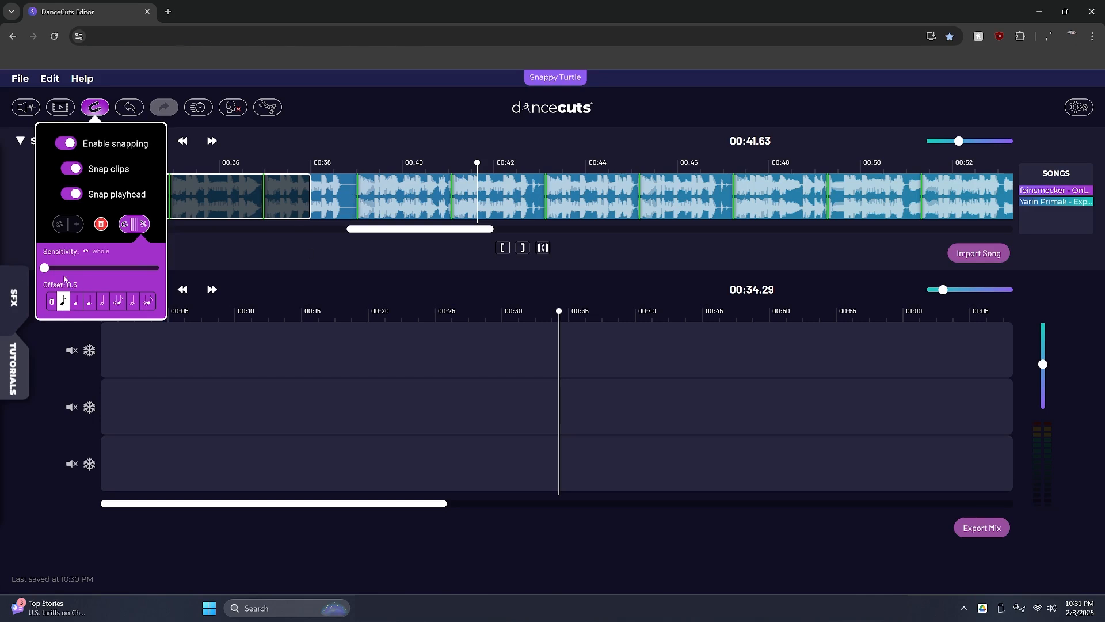
{"action": "left_click_drag", "start_coordinate": [46, 269], "coordinate": [96, 268]}
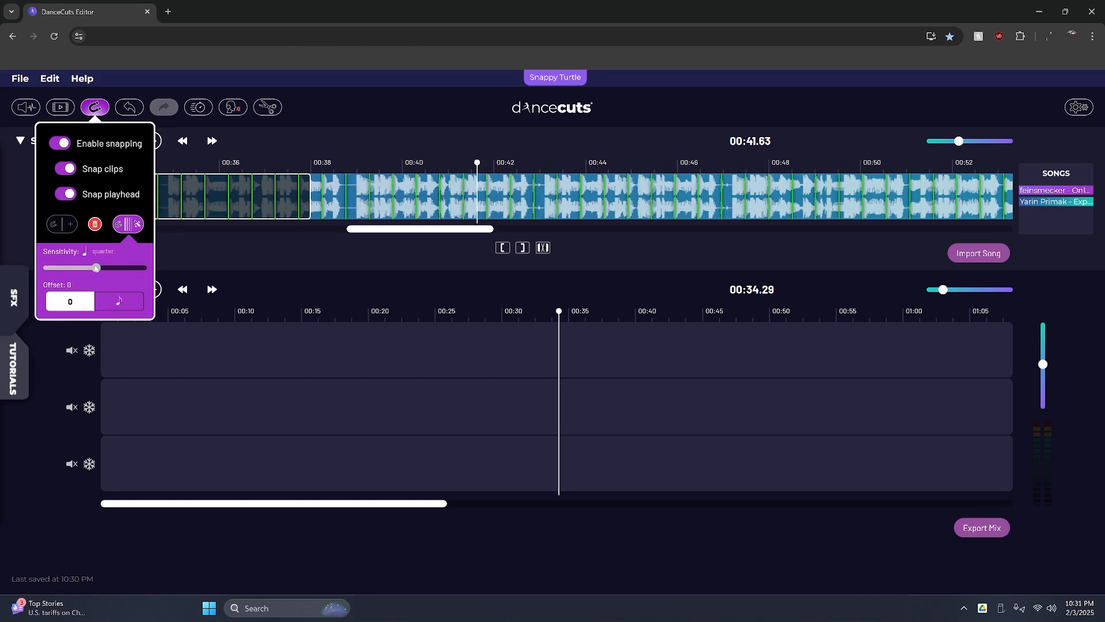
{"action": "left_click", "coordinate": [106, 304]}
{"action": "left_click_drag", "start_coordinate": [88, 277], "coordinate": [69, 268]}
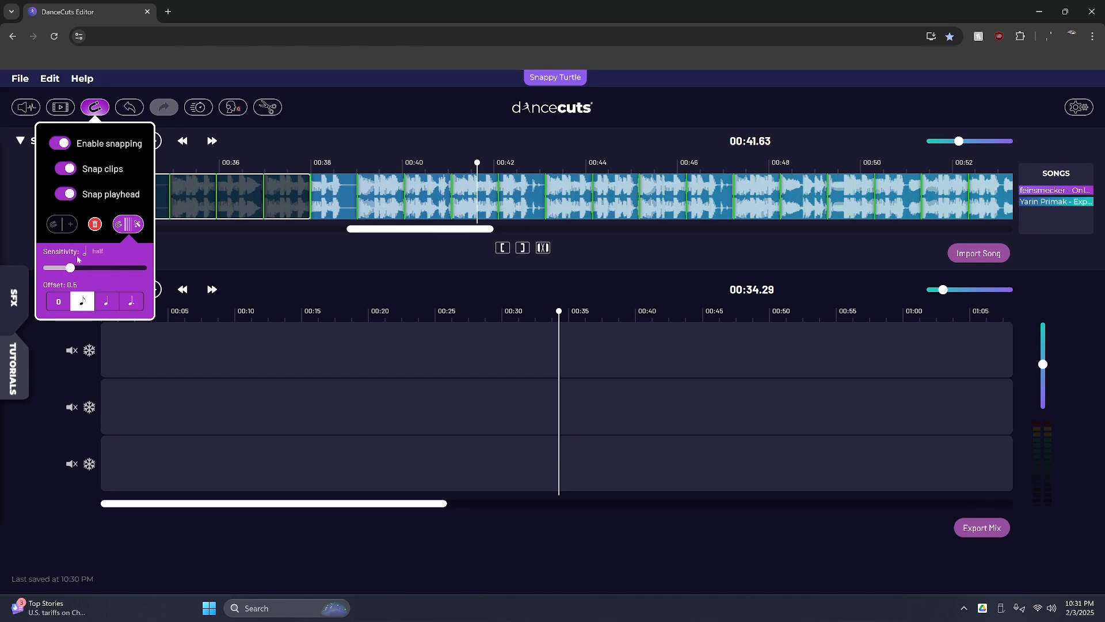
- Place the second song's playhead at 00:39.03 and move the selection window along the song to start at about 00:30
{"action": "left_click", "coordinate": [355, 168]}
{"action": "left_click_drag", "start_coordinate": [284, 207], "coordinate": [594, 205]}
{"action": "left_click_drag", "start_coordinate": [952, 141], "coordinate": [927, 141]}
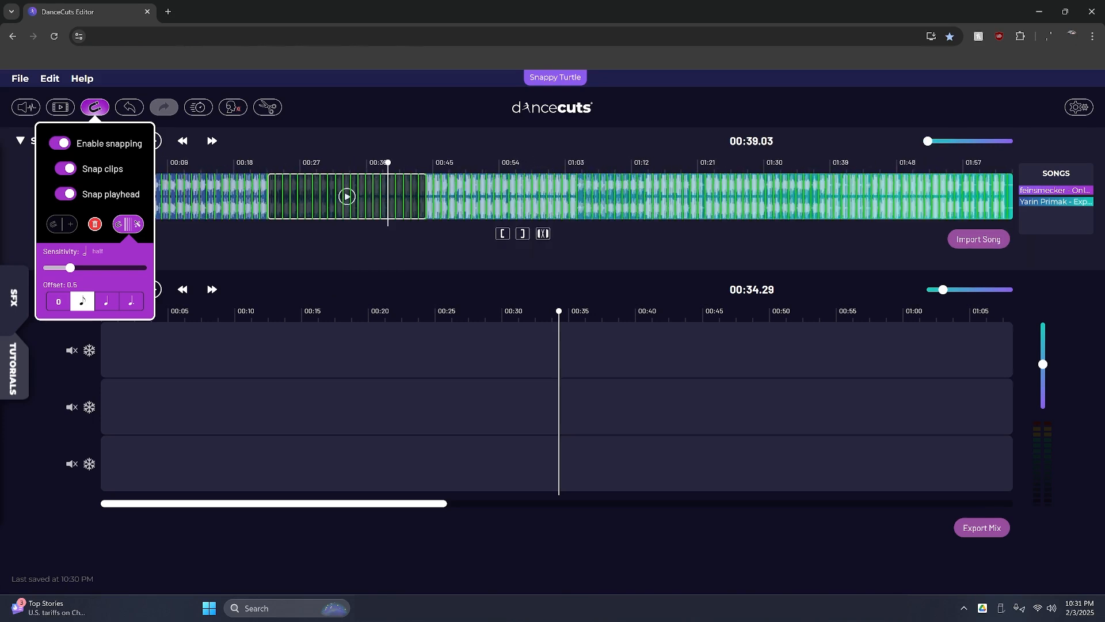
{"action": "left_click_drag", "start_coordinate": [329, 203], "coordinate": [364, 197]}
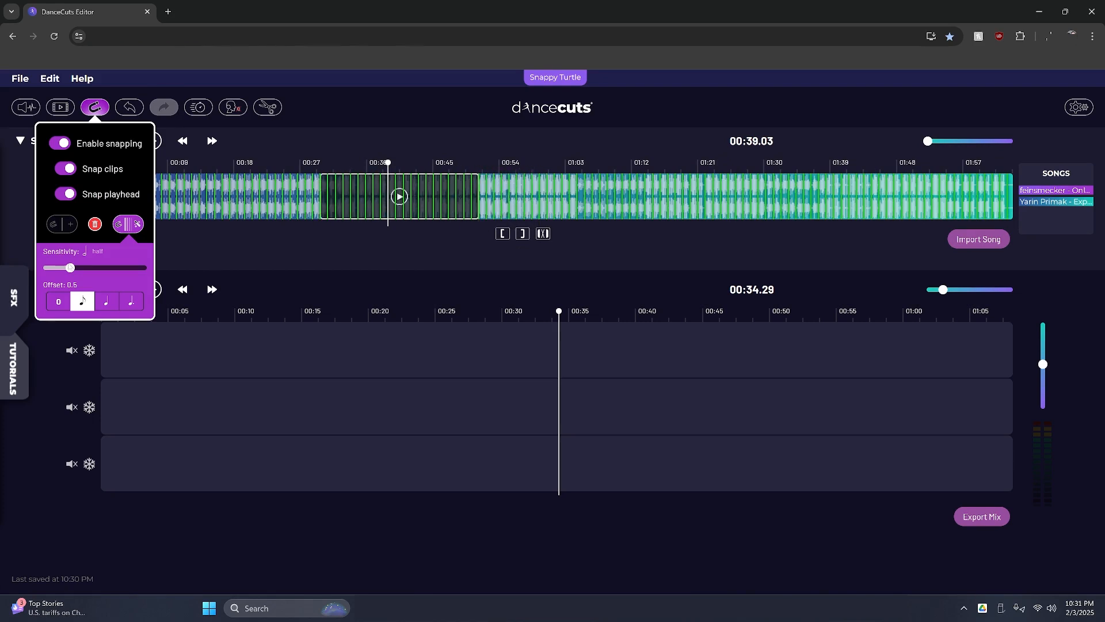
- Set the snap point sensitivity to whole notes and extend the selection window's start to an earlier snap point
{"action": "left_click_drag", "start_coordinate": [70, 268], "coordinate": [44, 267]}
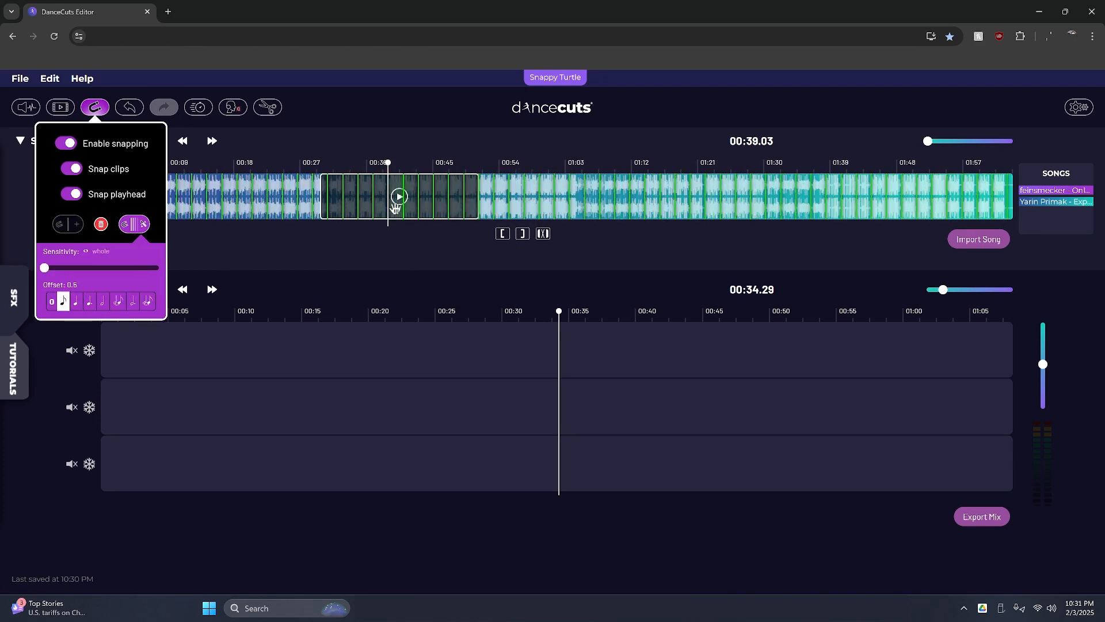
{"action": "left_click_drag", "start_coordinate": [373, 200], "coordinate": [313, 203]}
{"action": "key", "text": "ctrl+z"}
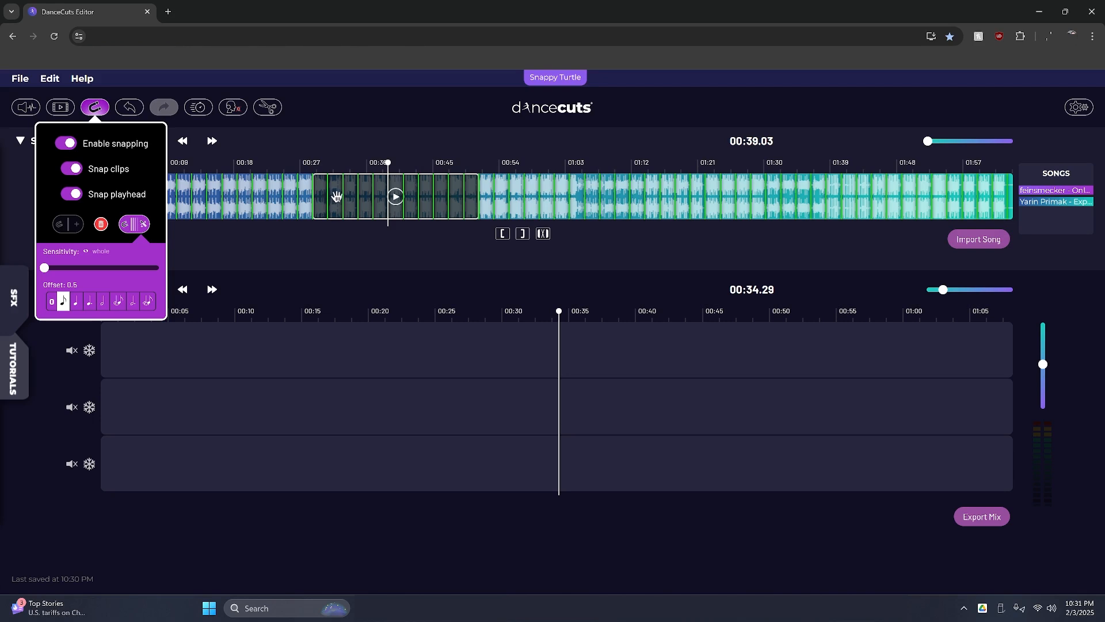
- Fit the selection window to snap points from 00:39 to about 01:04 and place it at the start of the first mix track
{"action": "left_click_drag", "start_coordinate": [335, 198], "coordinate": [407, 211]}
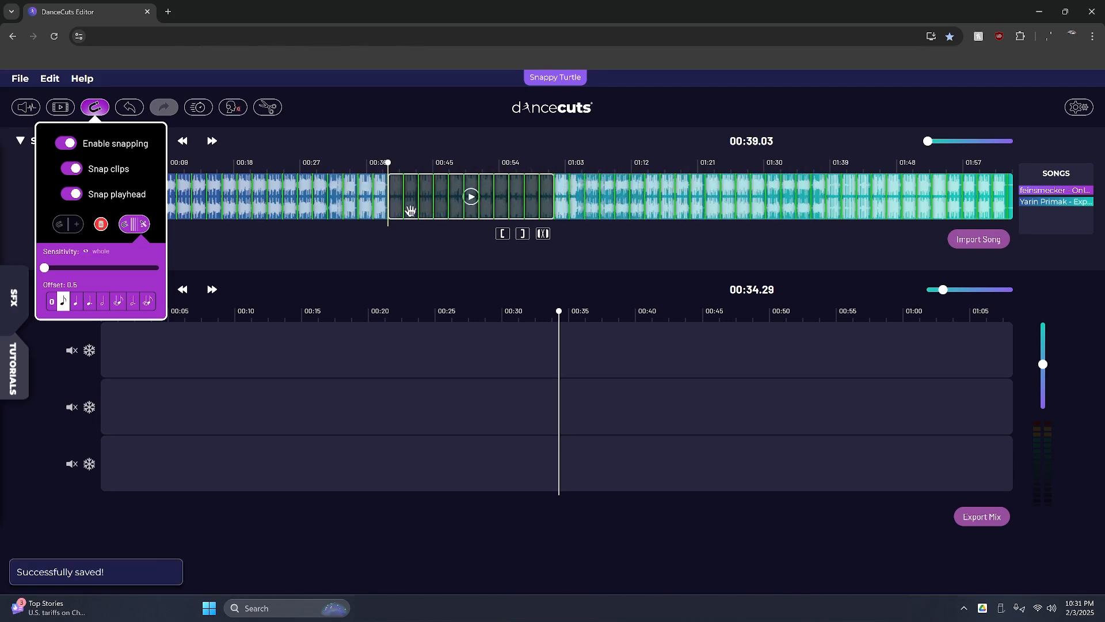
{"action": "left_click_drag", "start_coordinate": [388, 164], "coordinate": [367, 164]}
{"action": "left_click_drag", "start_coordinate": [552, 203], "coordinate": [569, 206]}
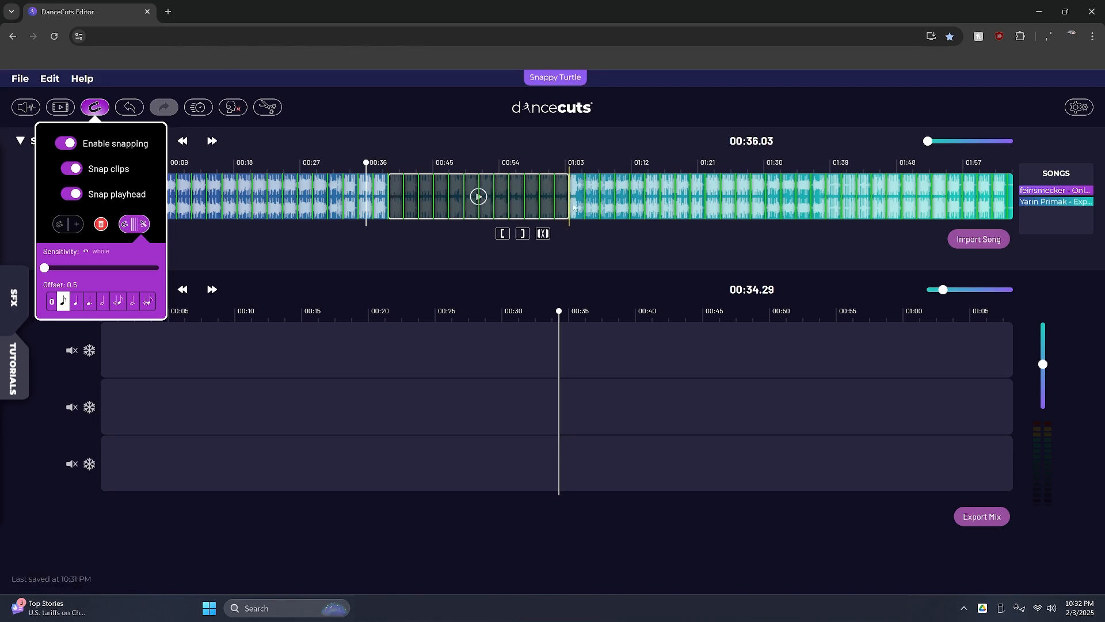
{"action": "left_click_drag", "start_coordinate": [478, 198], "coordinate": [265, 348]}
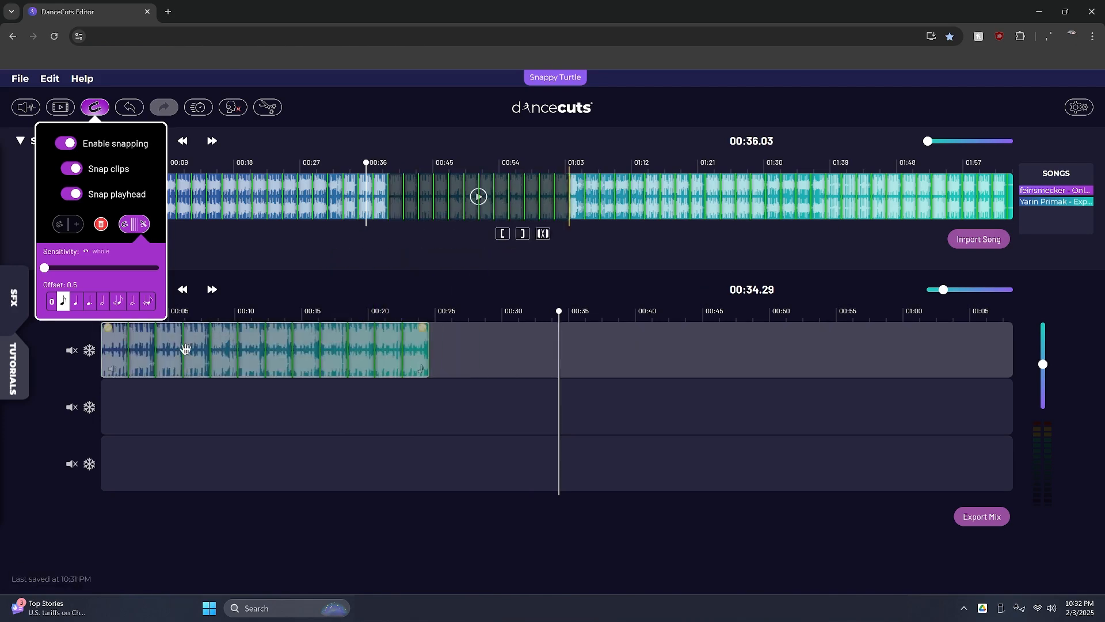
- Switch to the first song, select about 00:11 to 00:50, and add that section to the second mix track
{"action": "left_click", "coordinate": [1050, 196]}
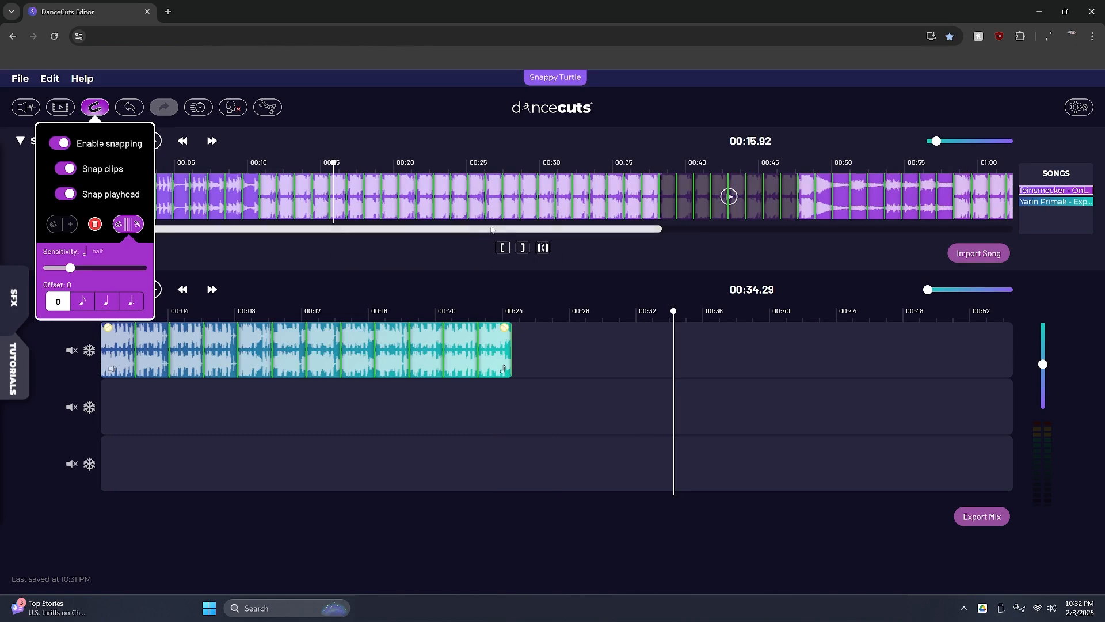
{"action": "left_click_drag", "start_coordinate": [612, 213], "coordinate": [260, 201]}
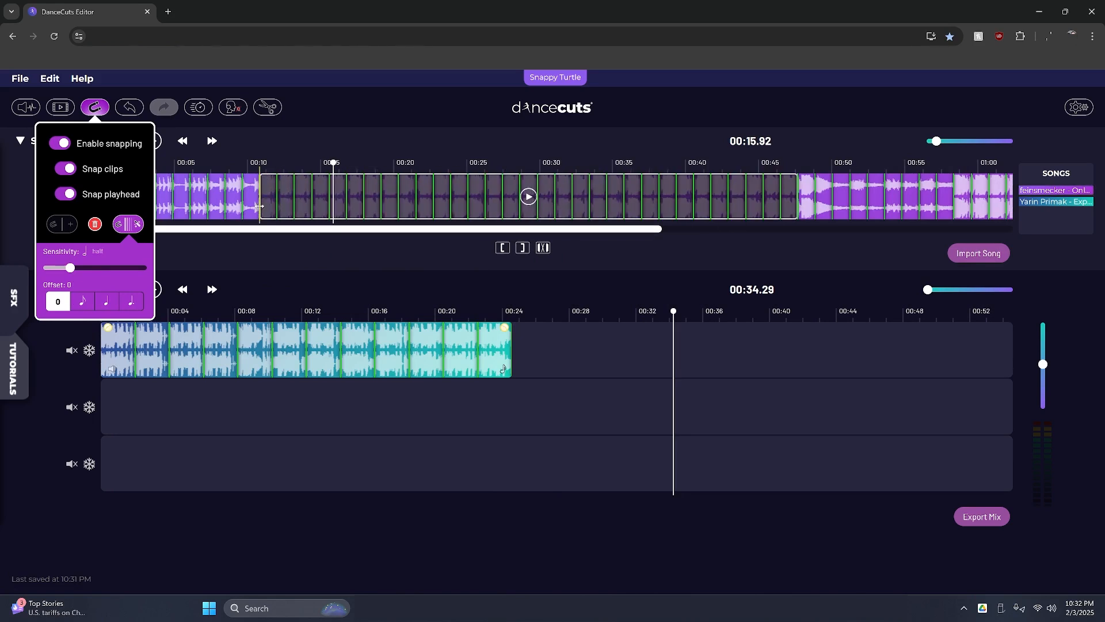
{"action": "left_click_drag", "start_coordinate": [795, 209], "coordinate": [832, 214]}
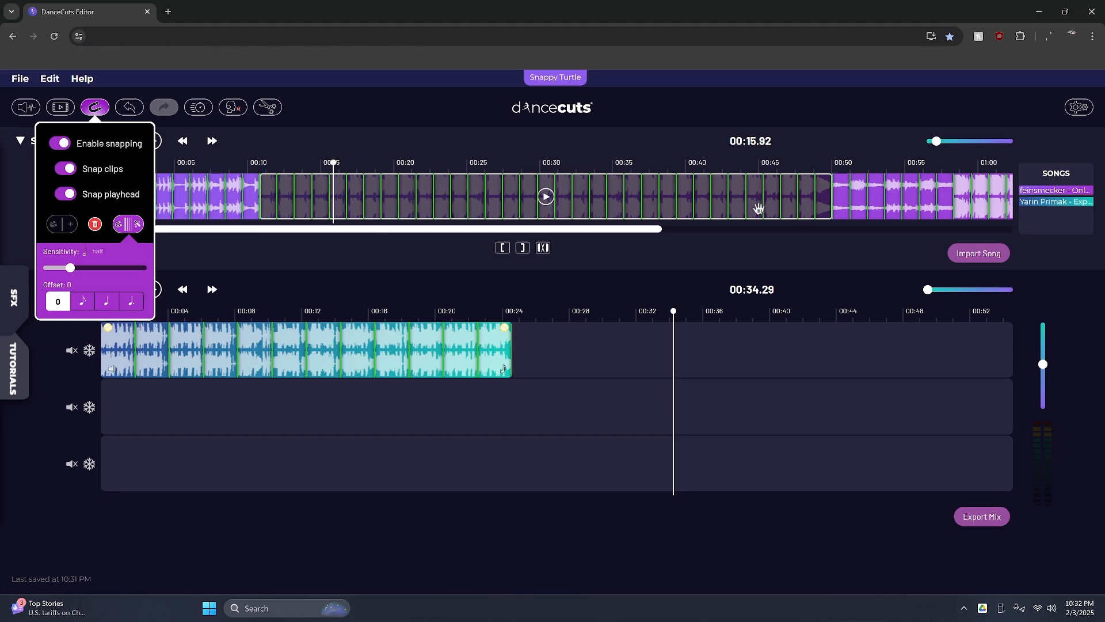
{"action": "left_click_drag", "start_coordinate": [706, 208], "coordinate": [715, 412]}
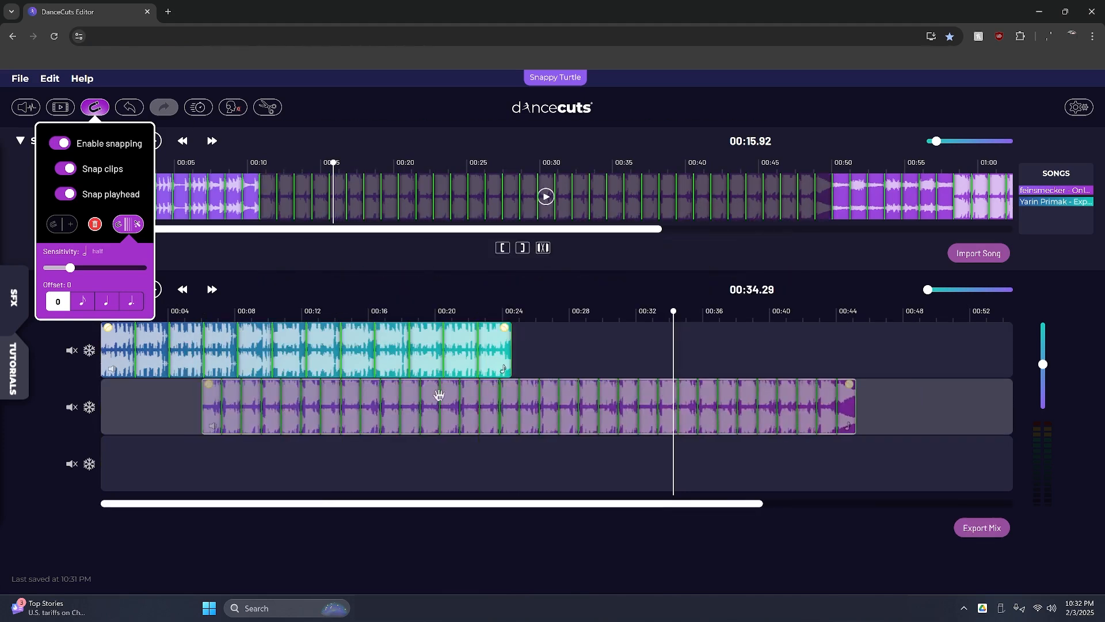
- Snap the second-track clip's start to the end of the first-track clip and place the mix playhead at 00:13.43
{"action": "left_click_drag", "start_coordinate": [250, 400], "coordinate": [269, 398]}
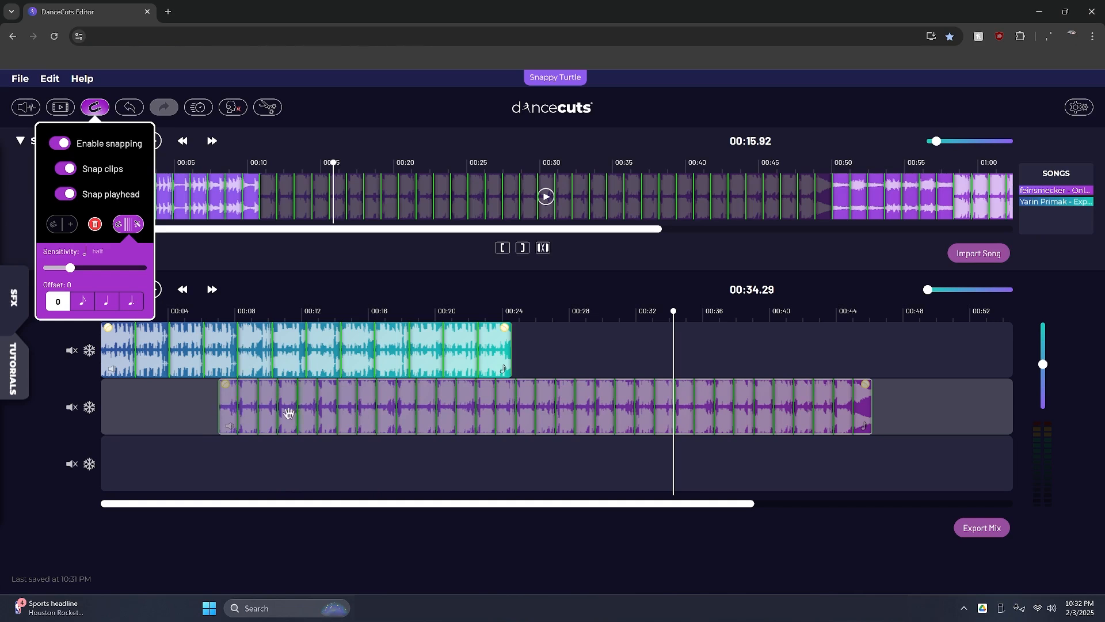
{"action": "left_click_drag", "start_coordinate": [284, 409], "coordinate": [574, 412]}
{"action": "left_click", "coordinate": [332, 315]}
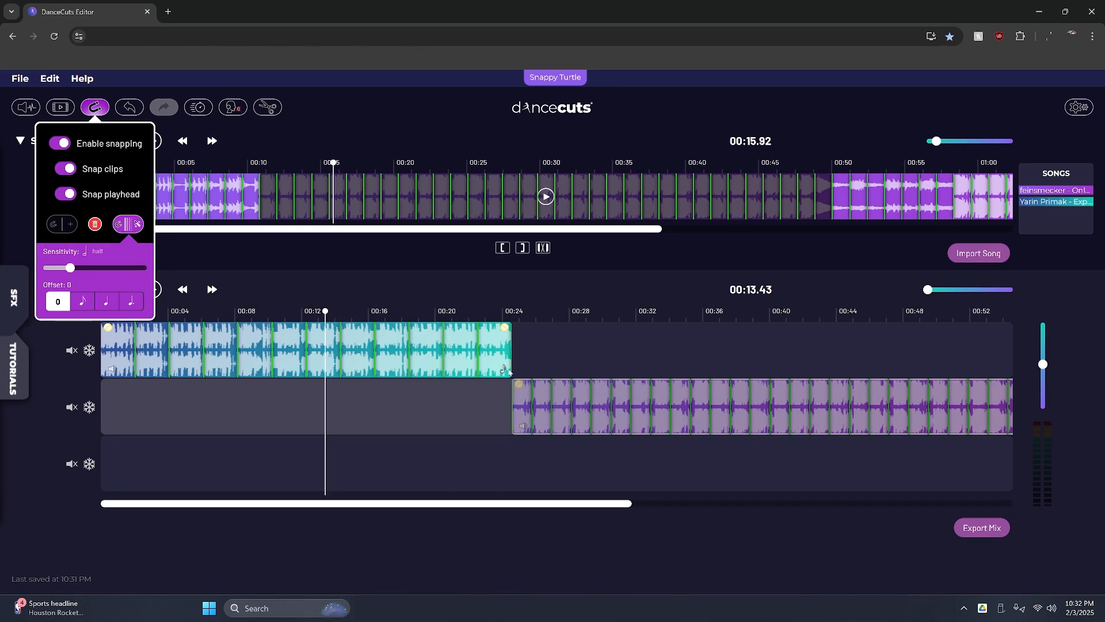
- Extend both clips to overlap slightly, and crossfade them with a fade-out on the first and a fade-in on the second
{"action": "left_click_drag", "start_coordinate": [506, 368], "coordinate": [521, 370]}
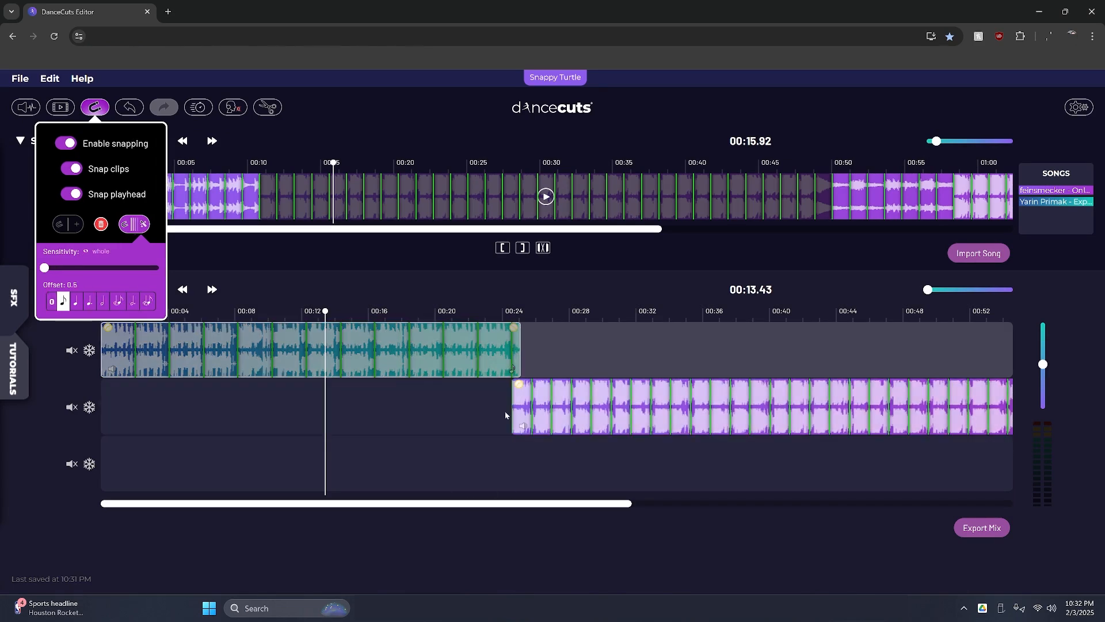
{"action": "left_click_drag", "start_coordinate": [510, 413], "coordinate": [519, 385]}
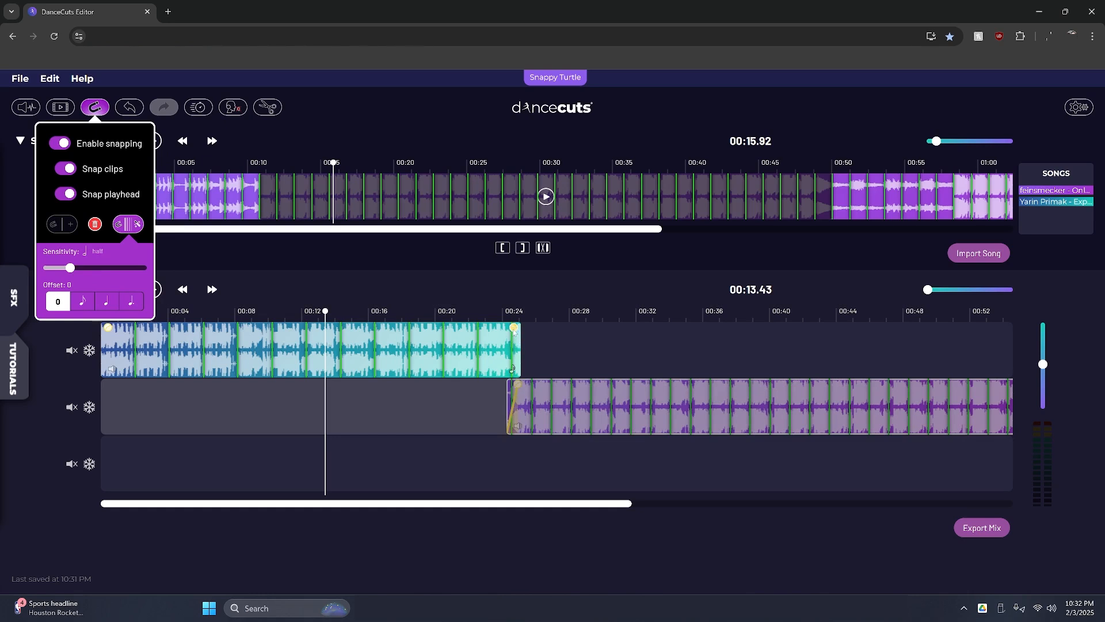
{"action": "left_click_drag", "start_coordinate": [514, 329], "coordinate": [512, 330]}
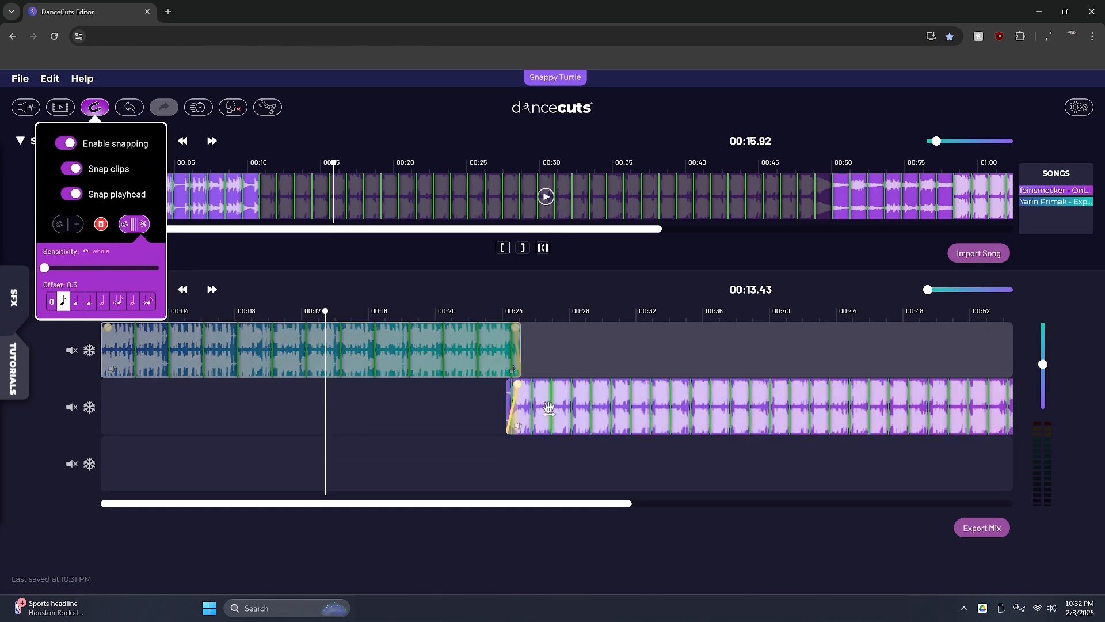
- Play the mix from about 00:23 through the overlap to check the transition between the two clips
{"action": "left_click", "coordinate": [344, 314]}
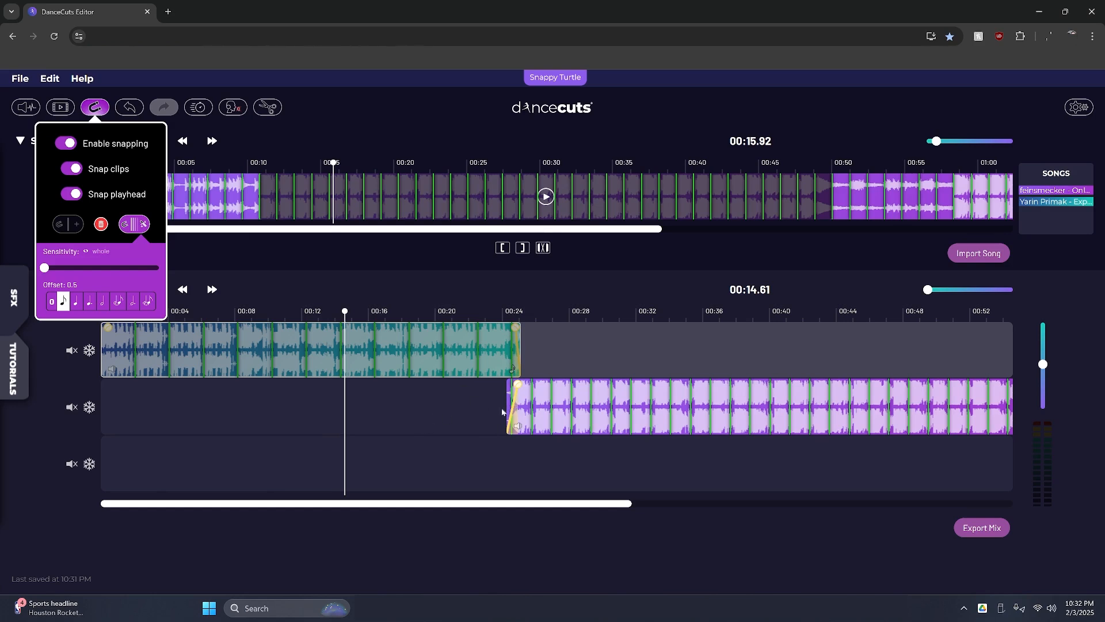
{"action": "key", "text": "space"}
{"action": "key", "text": "space"}
{"action": "left_click", "coordinate": [488, 314]}
{"action": "key", "text": "space"}
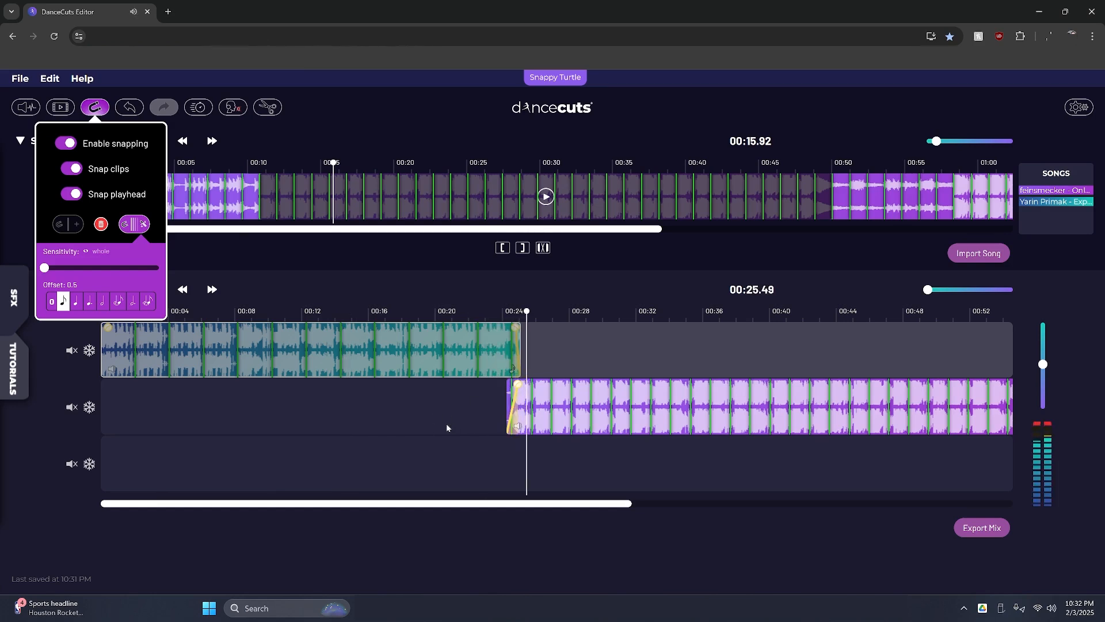
{"action": "key", "text": "space"}
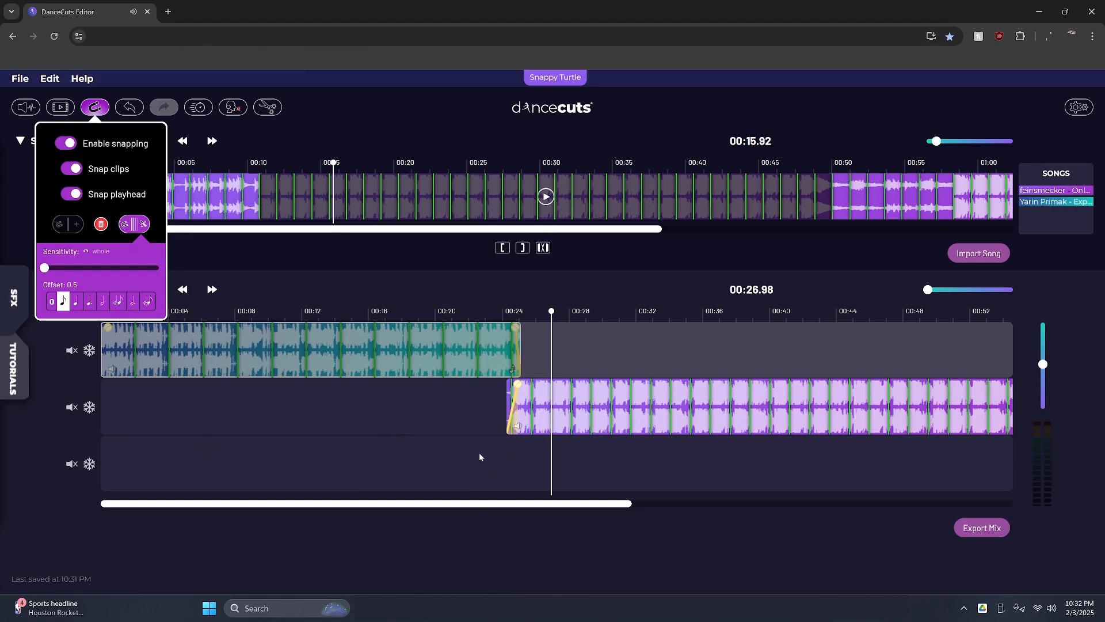
- Add the Boom sound effect BOOM IMPACT 1 to the third mix track at about 00:23, just before the transition
{"action": "left_click", "coordinate": [92, 112]}
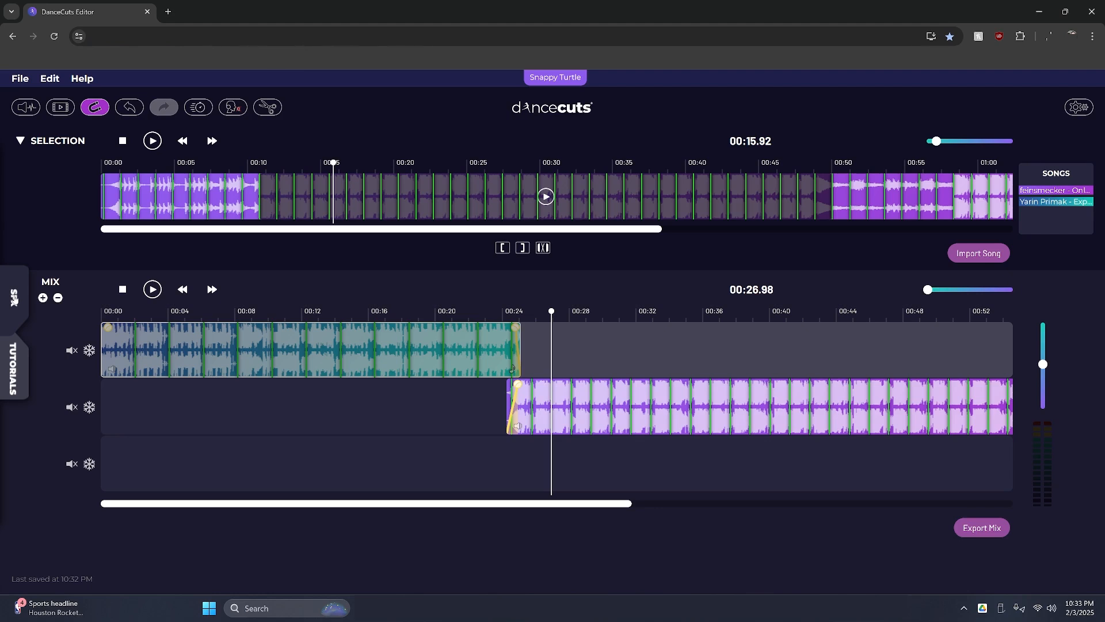
{"action": "left_click", "coordinate": [18, 300]}
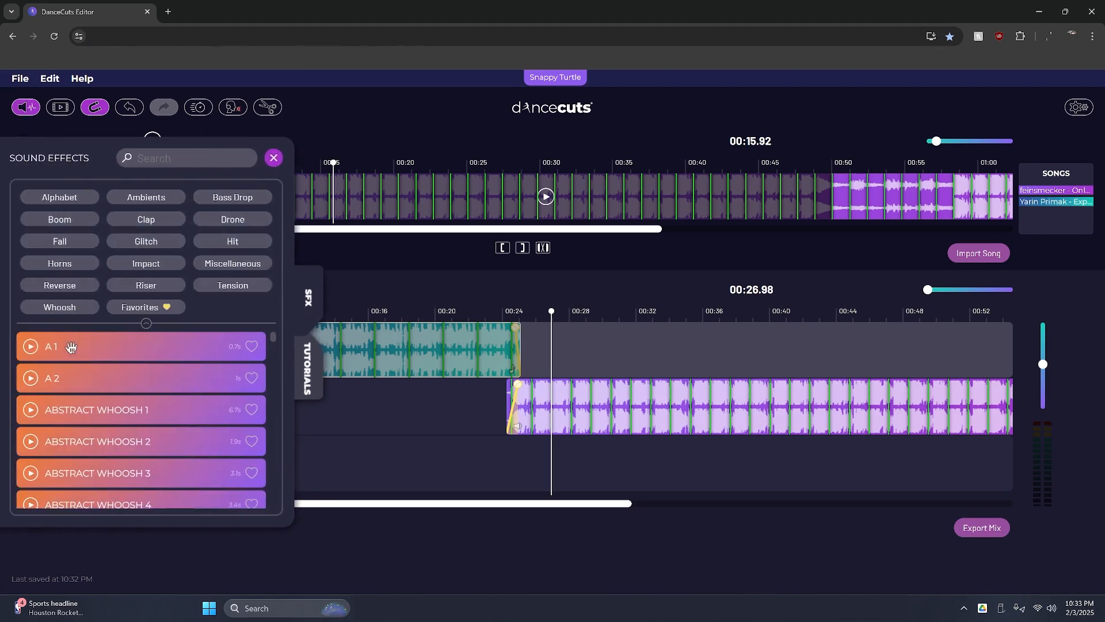
{"action": "left_click", "coordinate": [61, 219]}
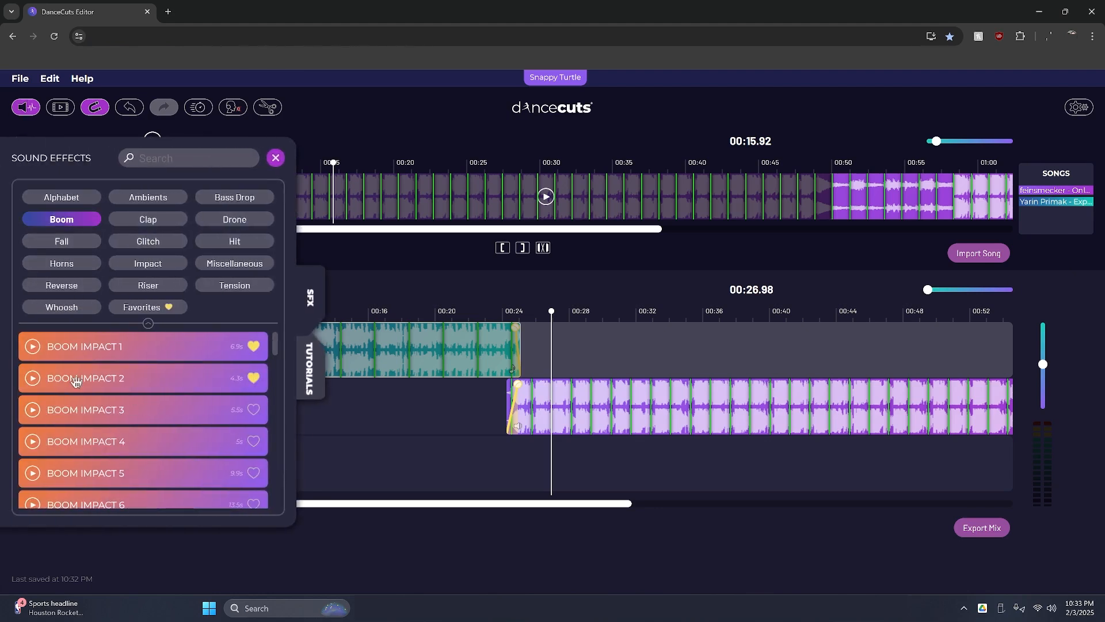
{"action": "left_click_drag", "start_coordinate": [89, 348], "coordinate": [527, 477]}
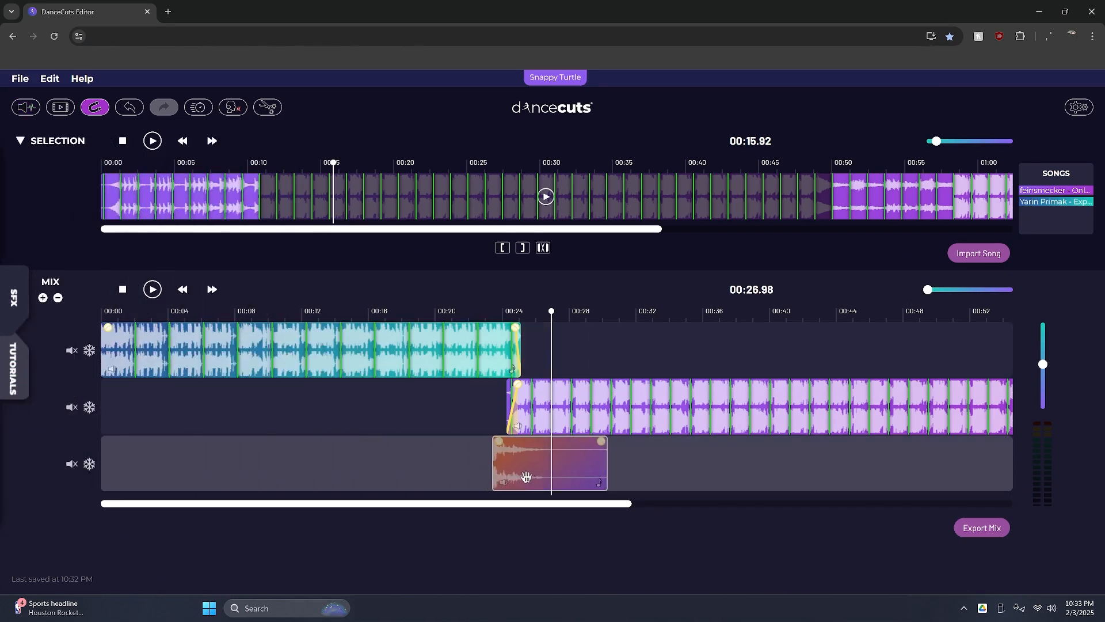
{"action": "left_click", "coordinate": [429, 458]}
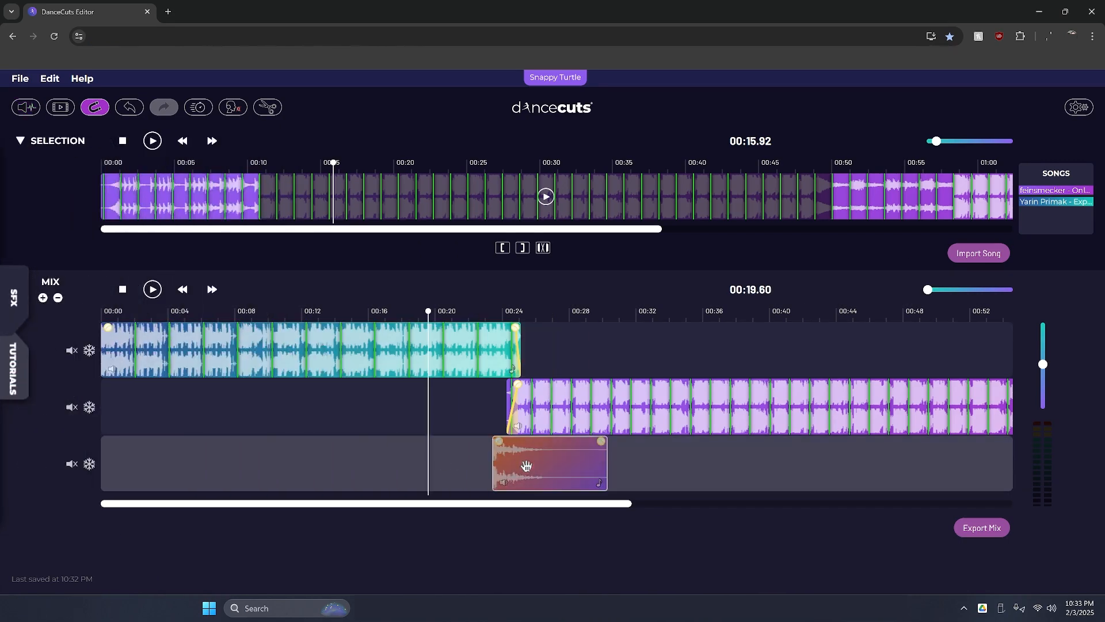
- Generate automatic snap points on the sound effect clip and reduce their sensitivity below 80%
{"action": "left_click", "coordinate": [96, 109]}
{"action": "left_click", "coordinate": [123, 224]}
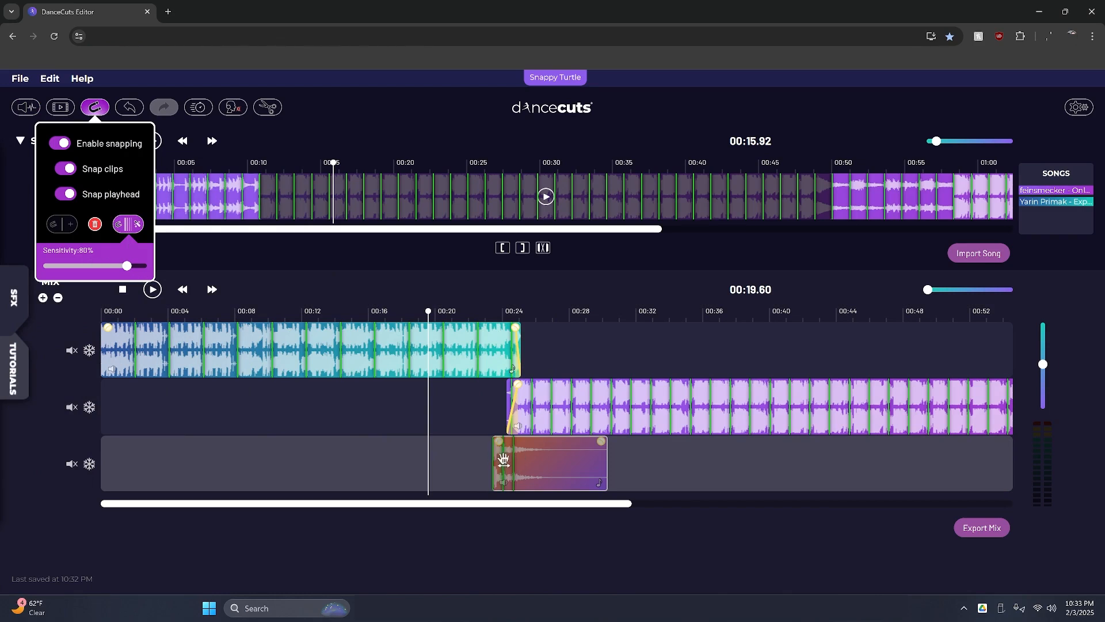
{"action": "mouse_move", "coordinate": [124, 268]}
{"action": "left_mouse_down"}
{"action": "mouse_move", "coordinate": [81, 270]}
{"action": "mouse_move", "coordinate": [119, 267]}
{"action": "left_mouse_up"}
{"action": "left_click", "coordinate": [379, 431]}
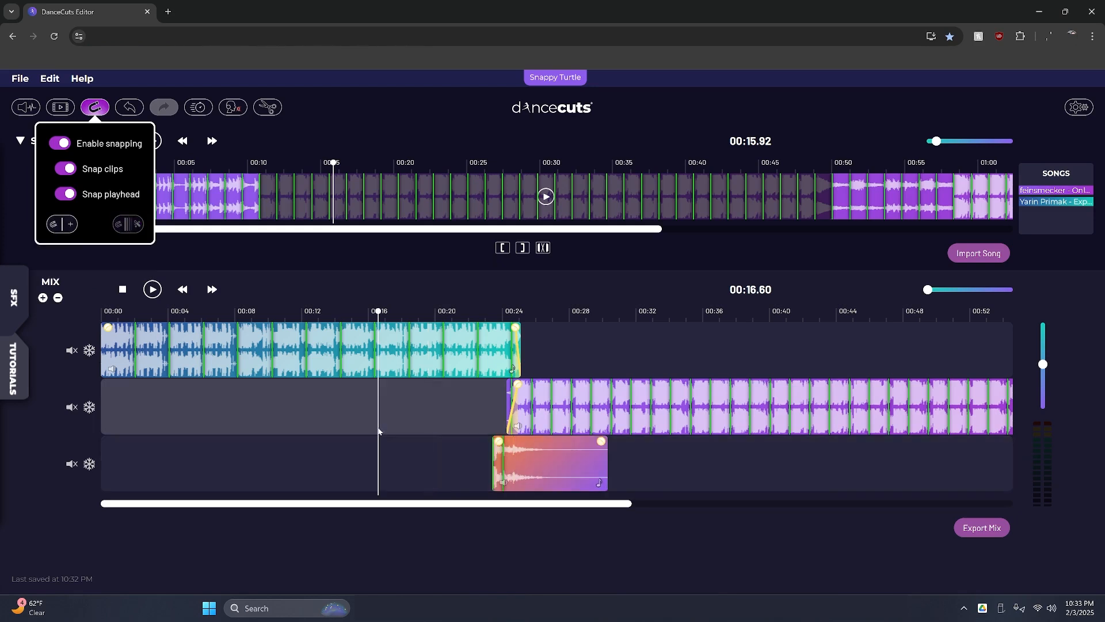